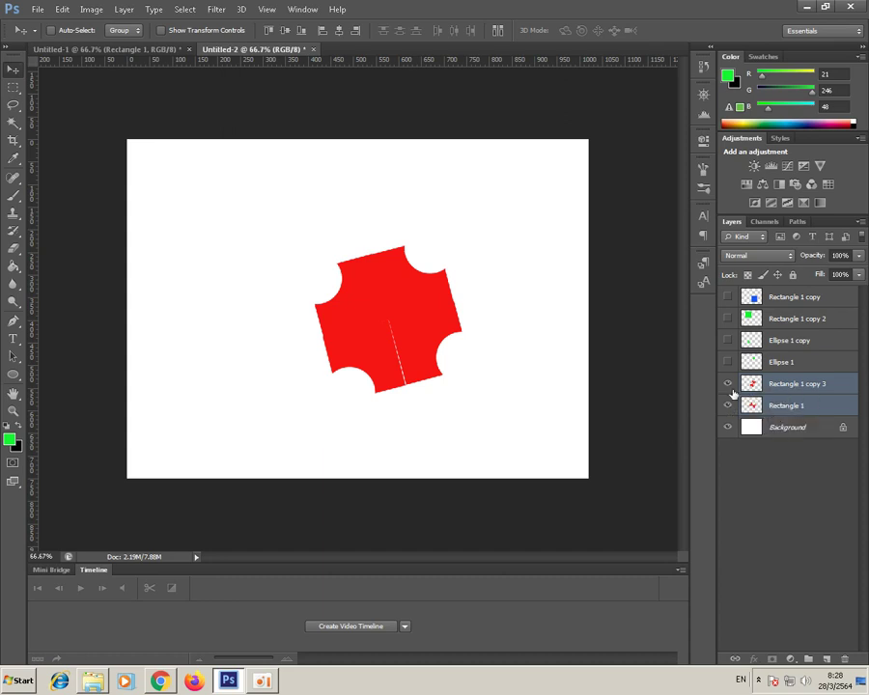
# Temporarily hide and re-show the Rectangle 1 copy 3 layer and check the shape tool options.
pyautogui.click(728, 384)
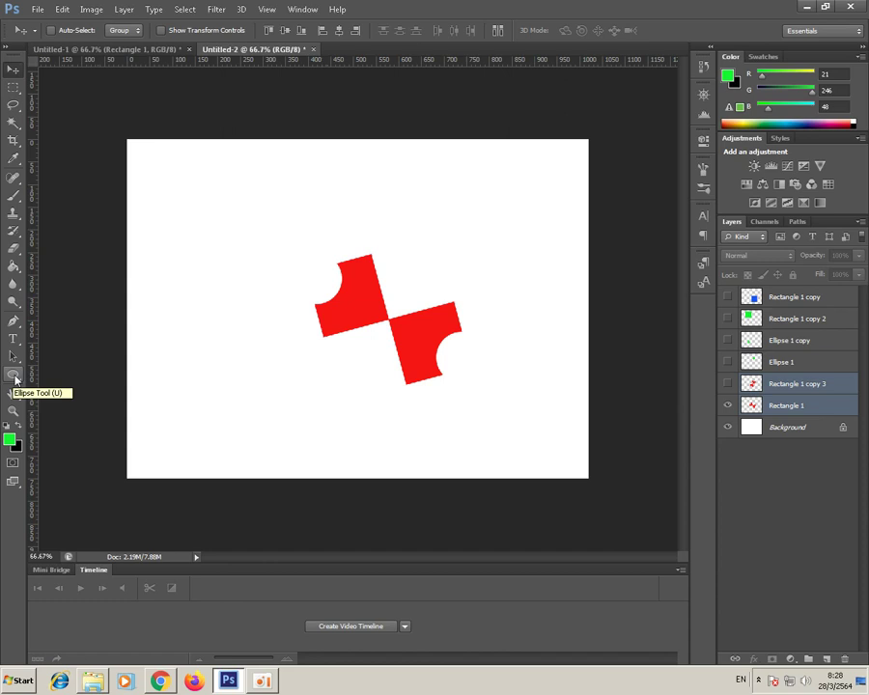
pyautogui.click(14, 378)
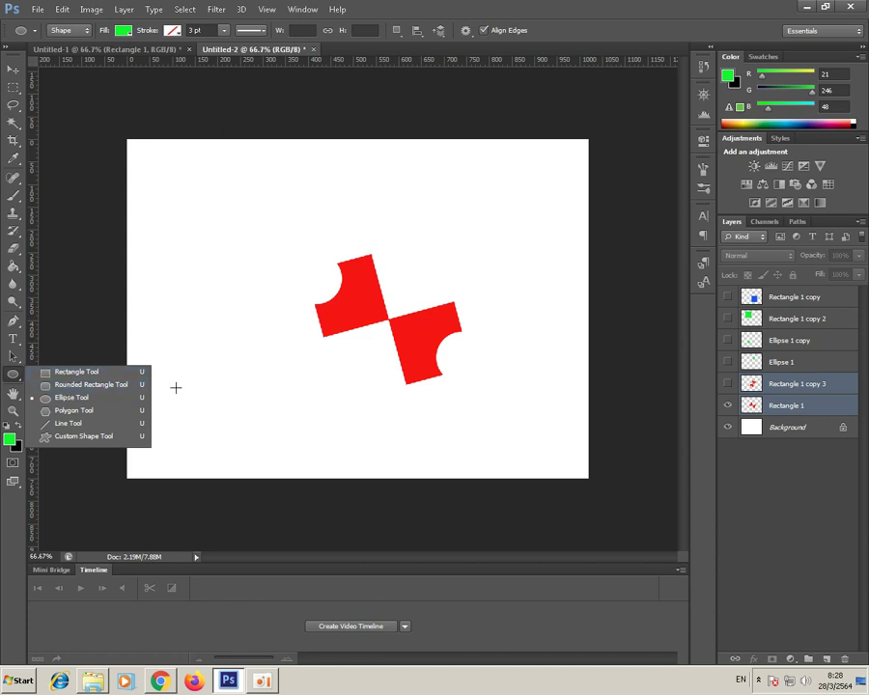
pyautogui.click(729, 388)
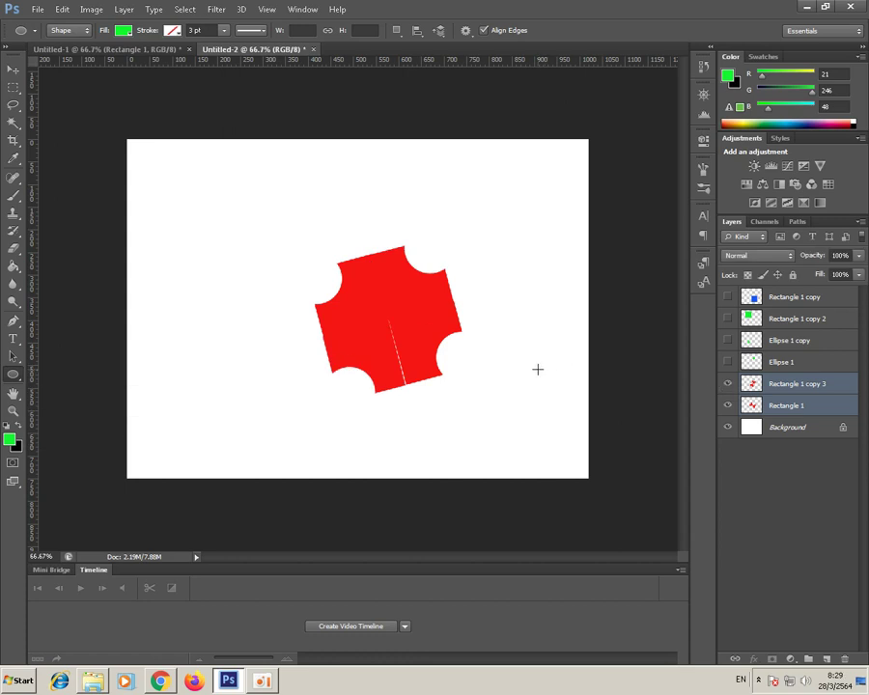
# Create a new 1020 × 750 px, 72 ppi document with a white background.
pyautogui.click(37, 10)
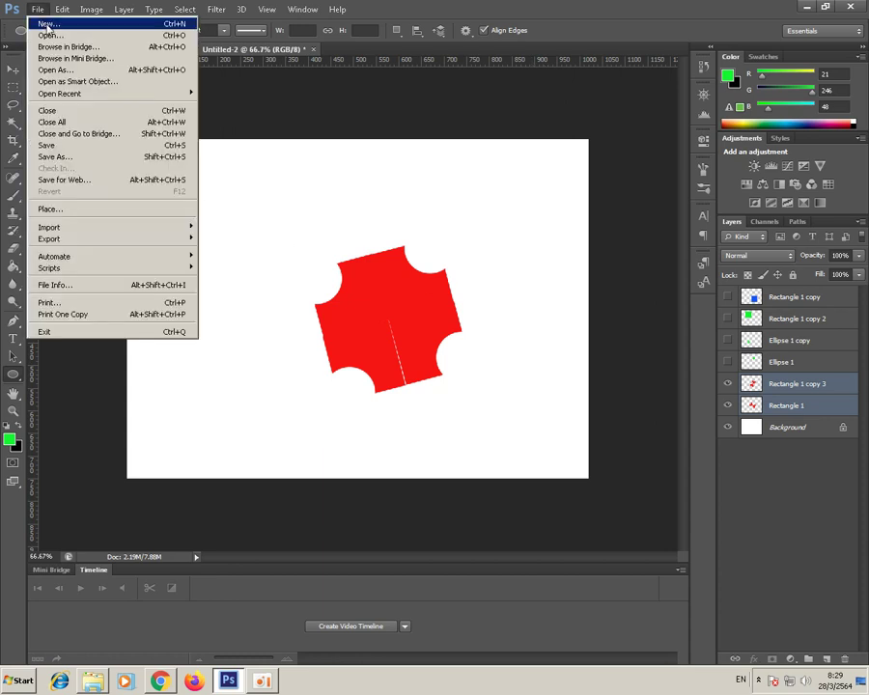
pyautogui.click(45, 24)
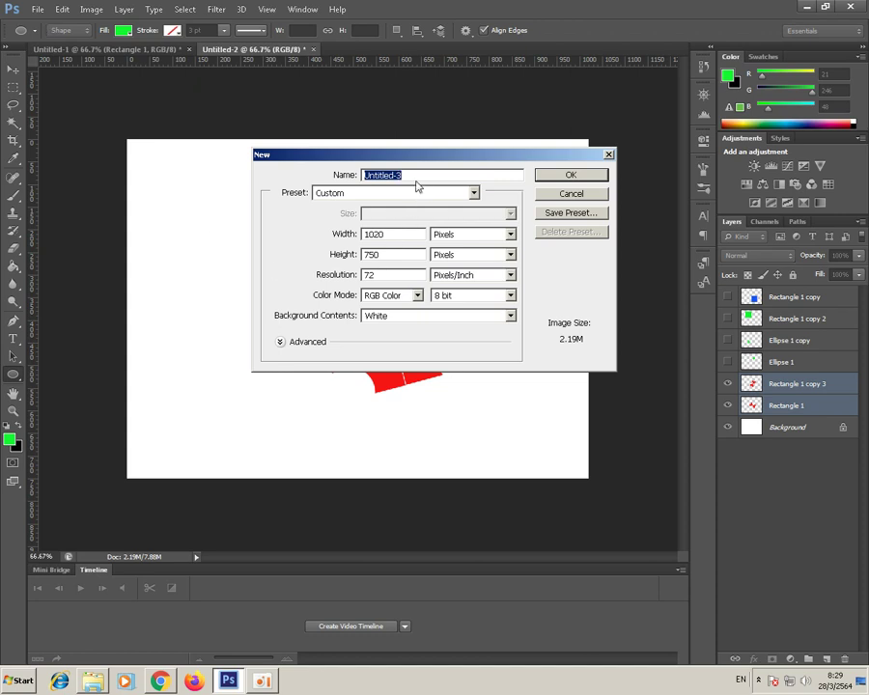
pyautogui.click(571, 179)
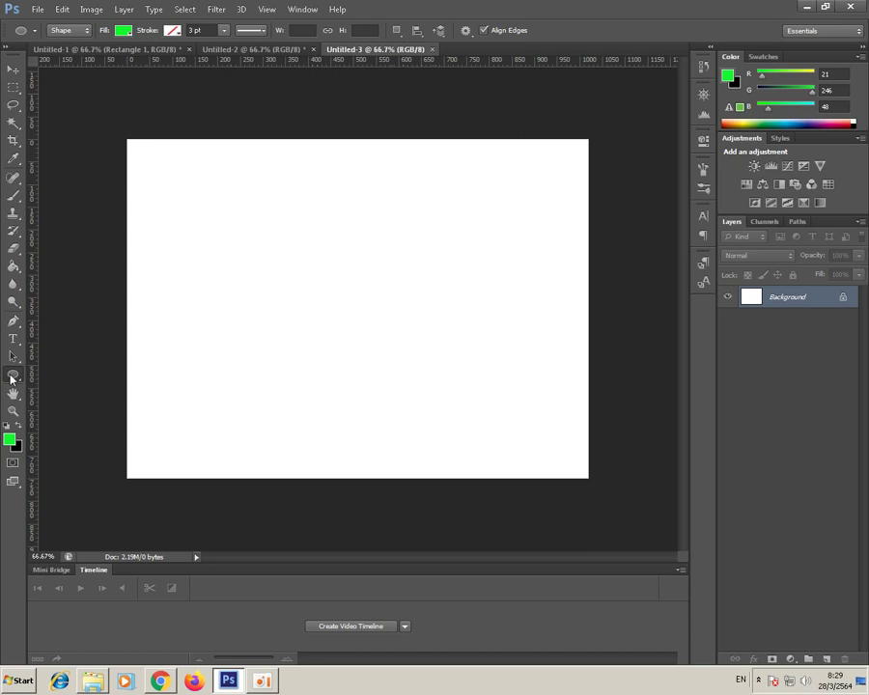
# Draw a green square about 297 px wide with the Rectangle Tool.
pyautogui.rightClick(12, 377)
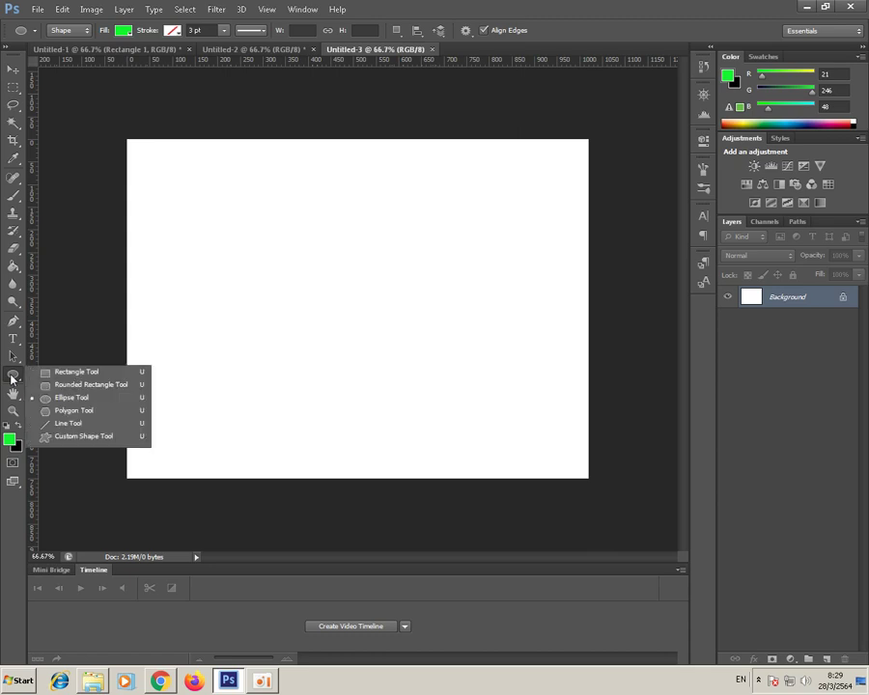
pyautogui.click(64, 373)
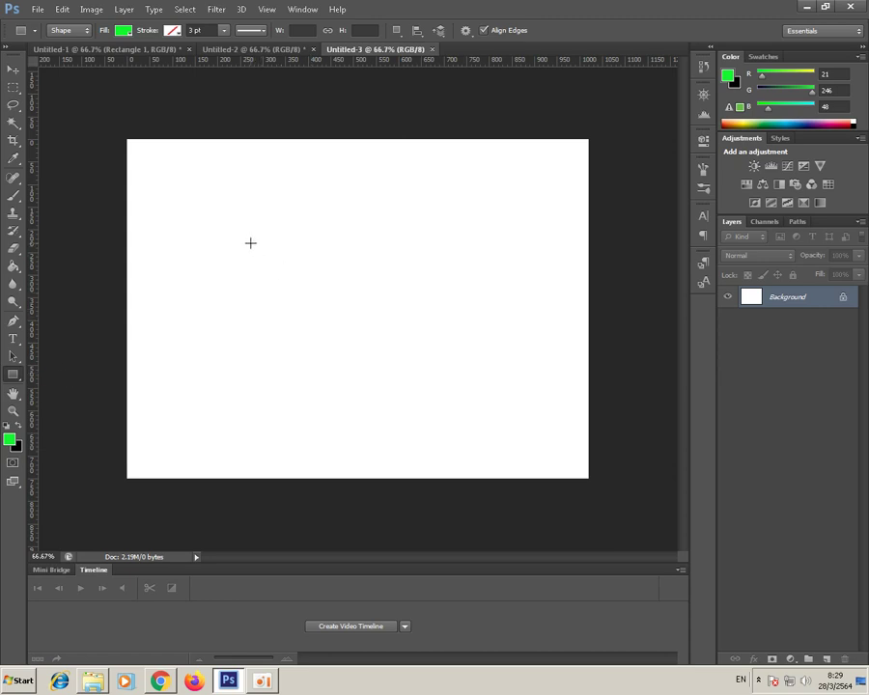
pyautogui.moveTo(251, 227); pyautogui.dragTo(396, 360)
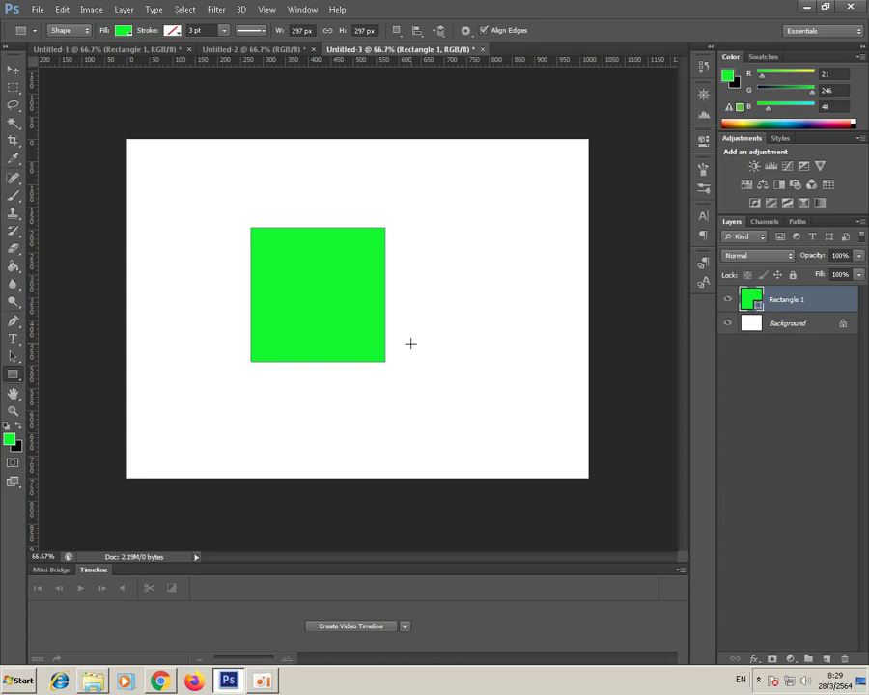
# Move the green square right to sit near the canvas centre.
pyautogui.click(12, 71)
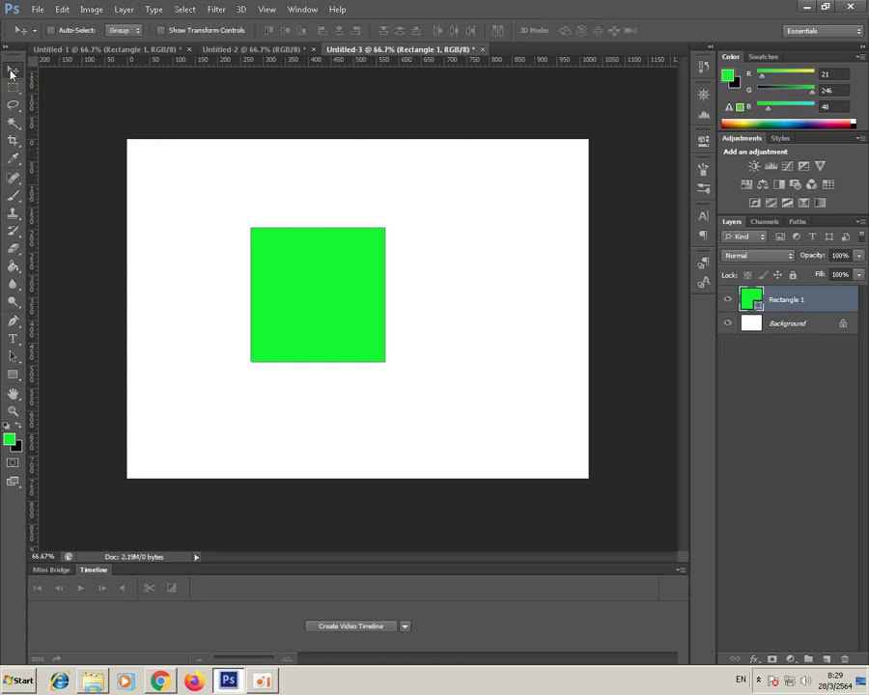
pyautogui.moveTo(346, 307); pyautogui.dragTo(382, 312)
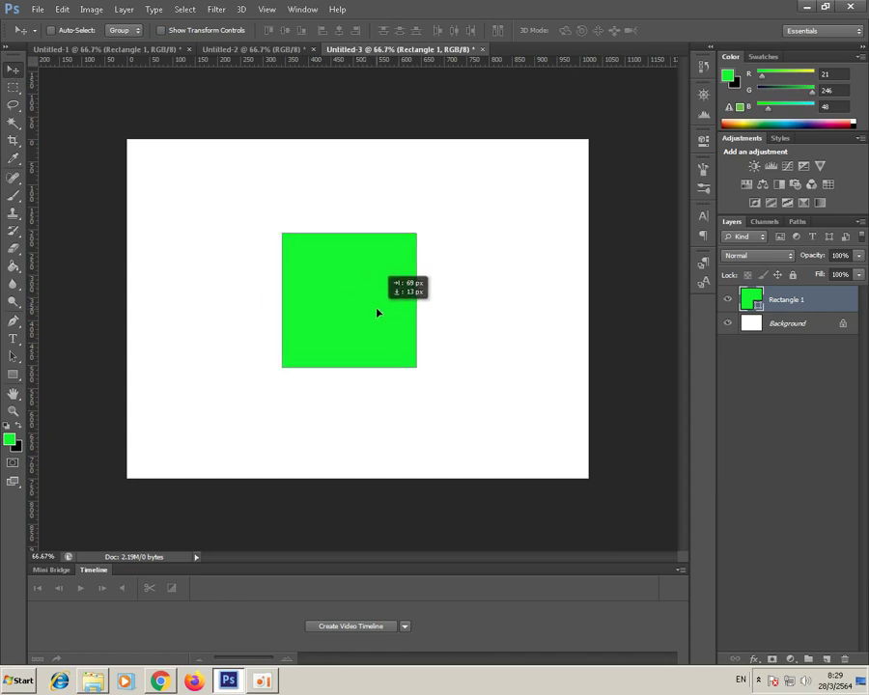
pyautogui.moveTo(381, 312); pyautogui.dragTo(381, 310)
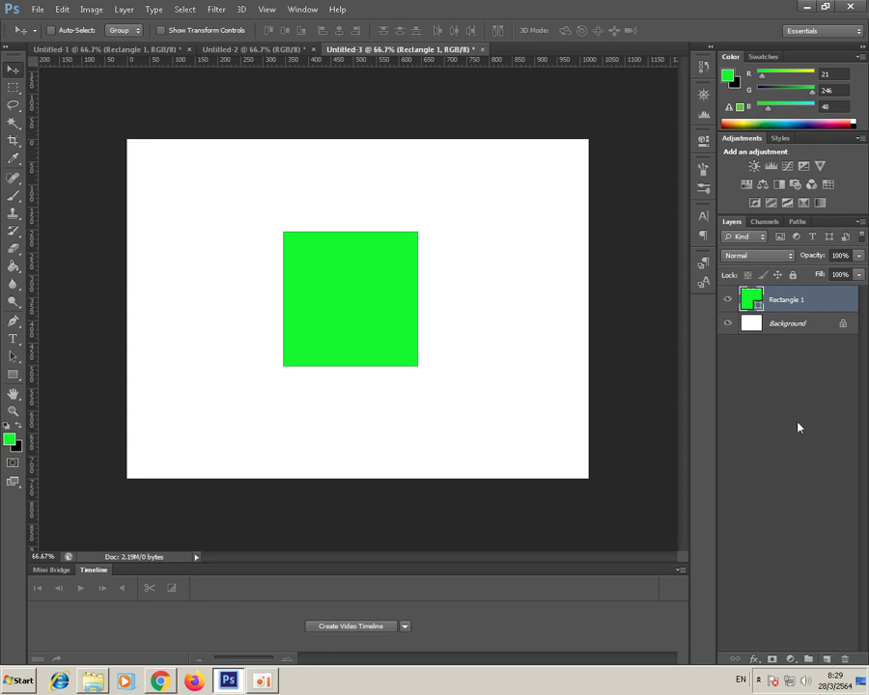
# Duplicate Rectangle 1 and shift the copy 149 px down-right so it overlaps the original.
pyautogui.moveTo(826, 302); pyautogui.dragTo(826, 658)
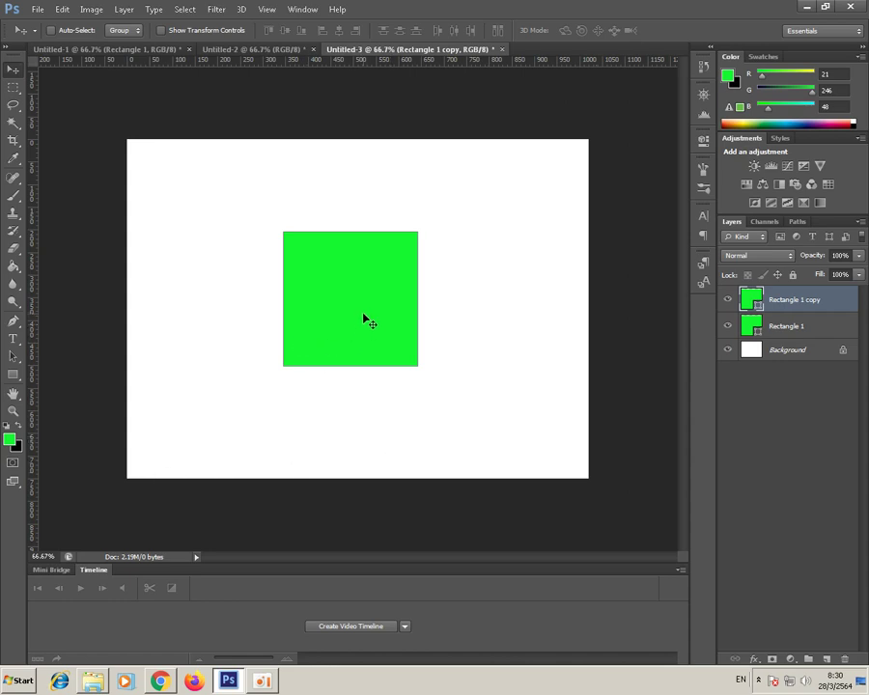
pyautogui.moveTo(363, 301); pyautogui.dragTo(428, 365)
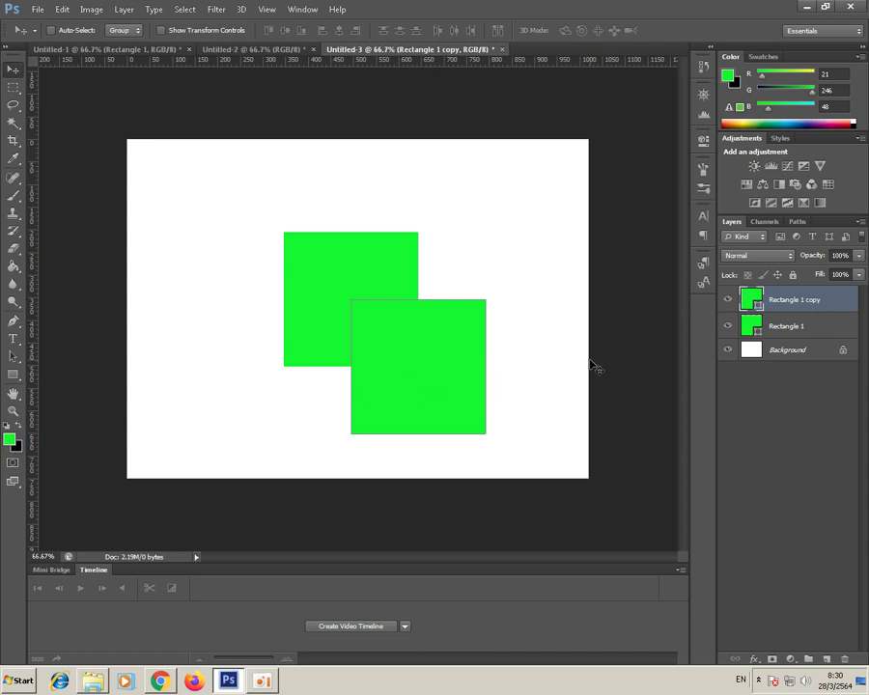
pyautogui.rightClick(790, 297)
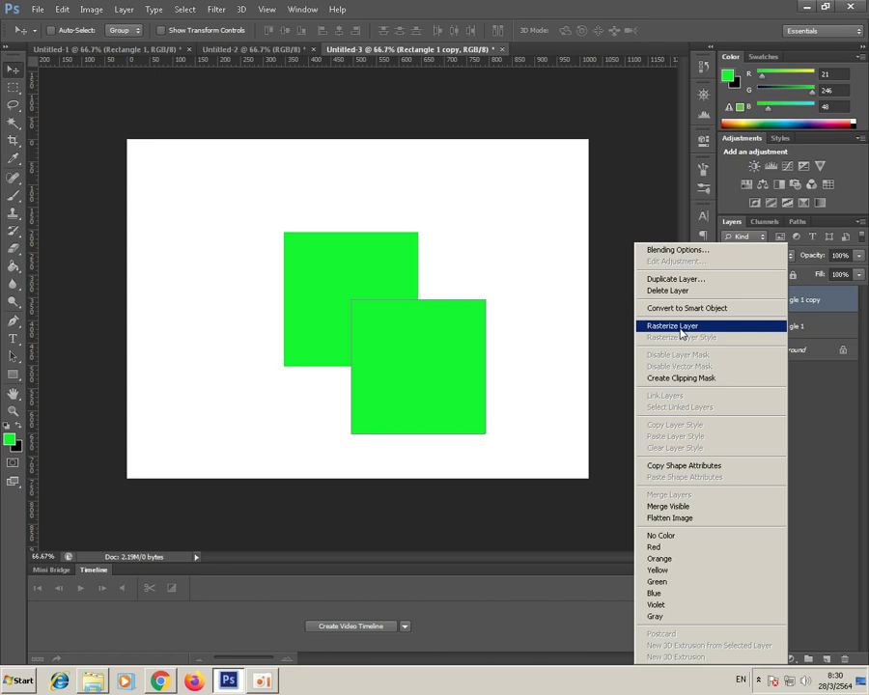
# Rasterize Rectangle 1 copy, fill it pink (246, 21, 101), then duplicate Rectangle 1.
pyautogui.click(682, 328)
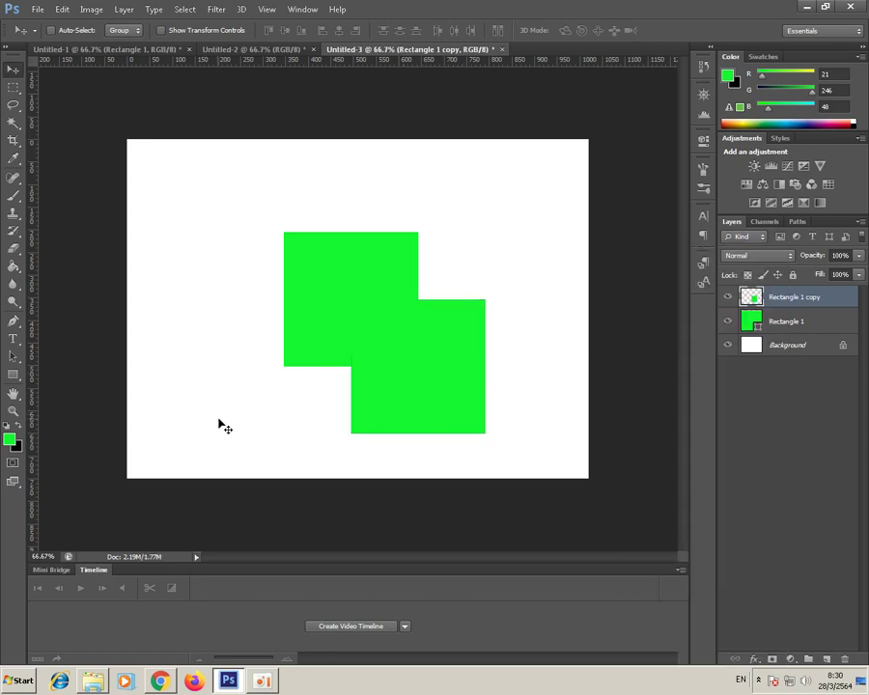
pyautogui.click(9, 440)
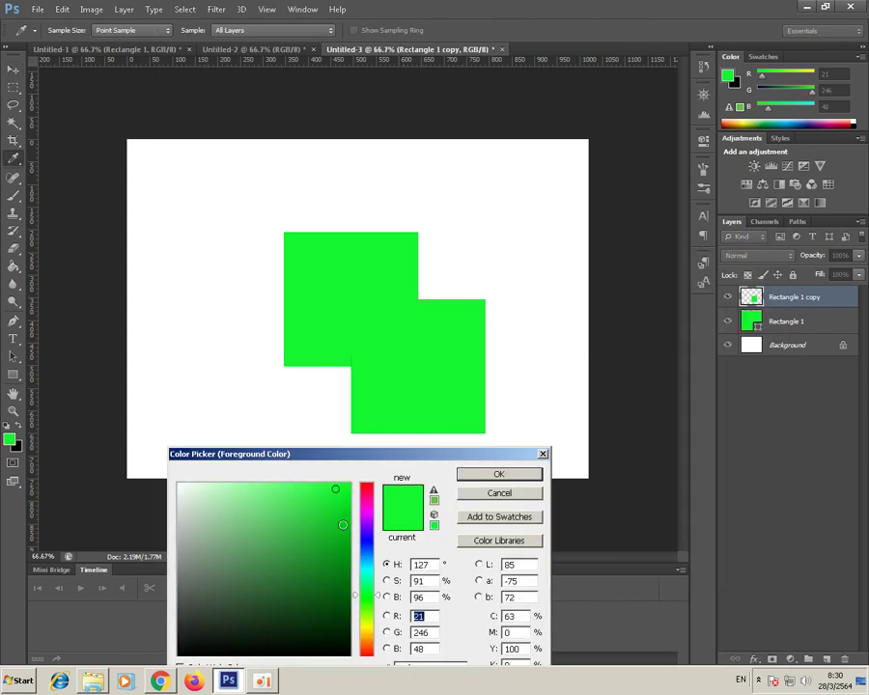
pyautogui.click(368, 493)
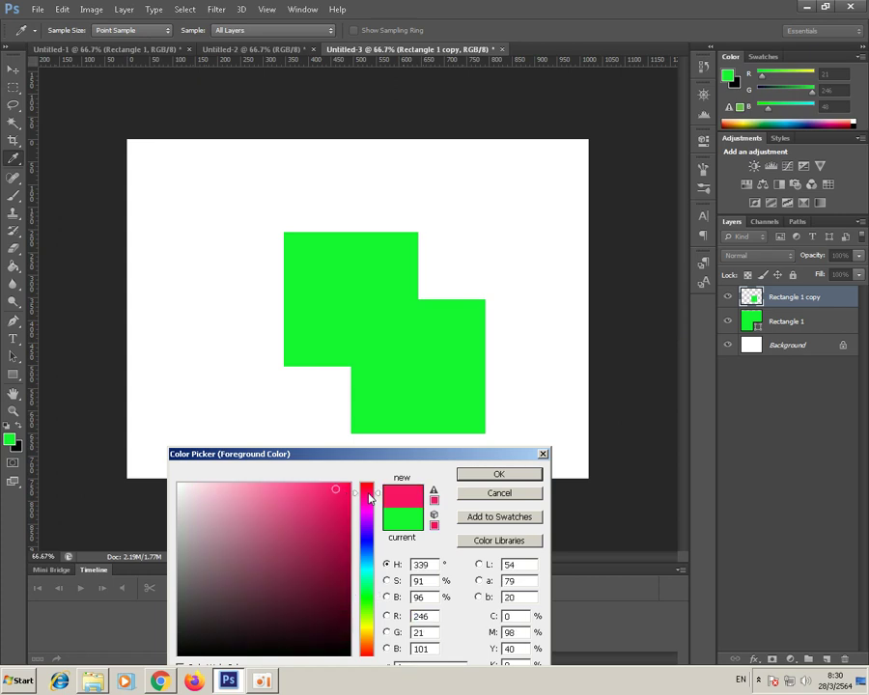
pyautogui.click(480, 477)
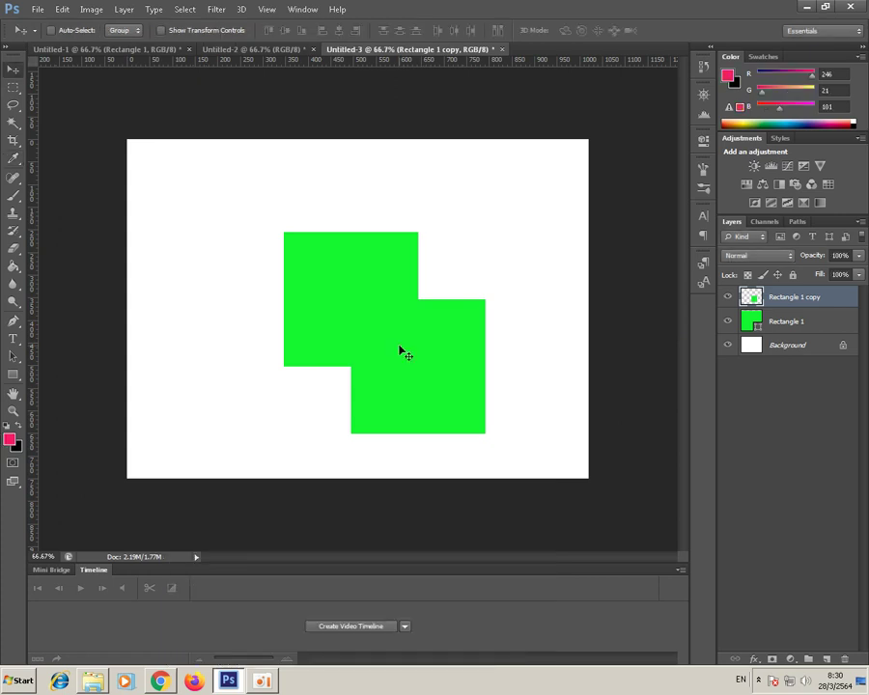
pyautogui.click(13, 268)
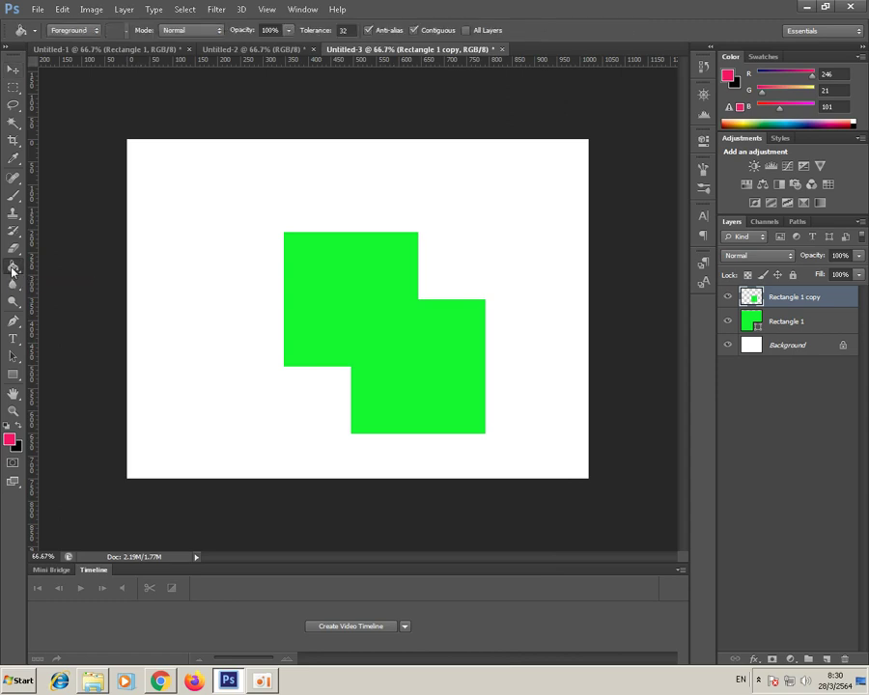
pyautogui.click(408, 376)
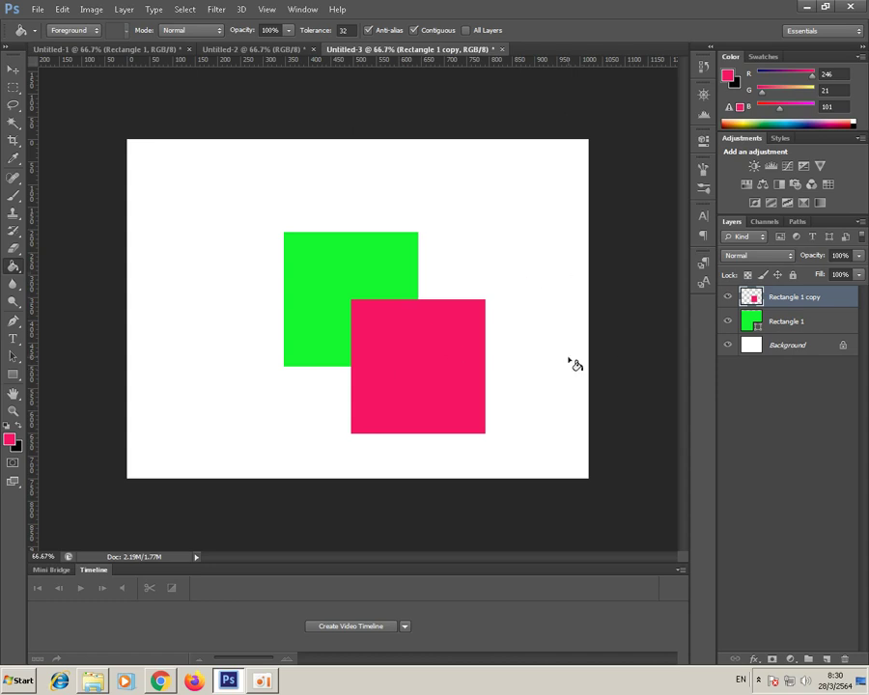
pyautogui.click(801, 328)
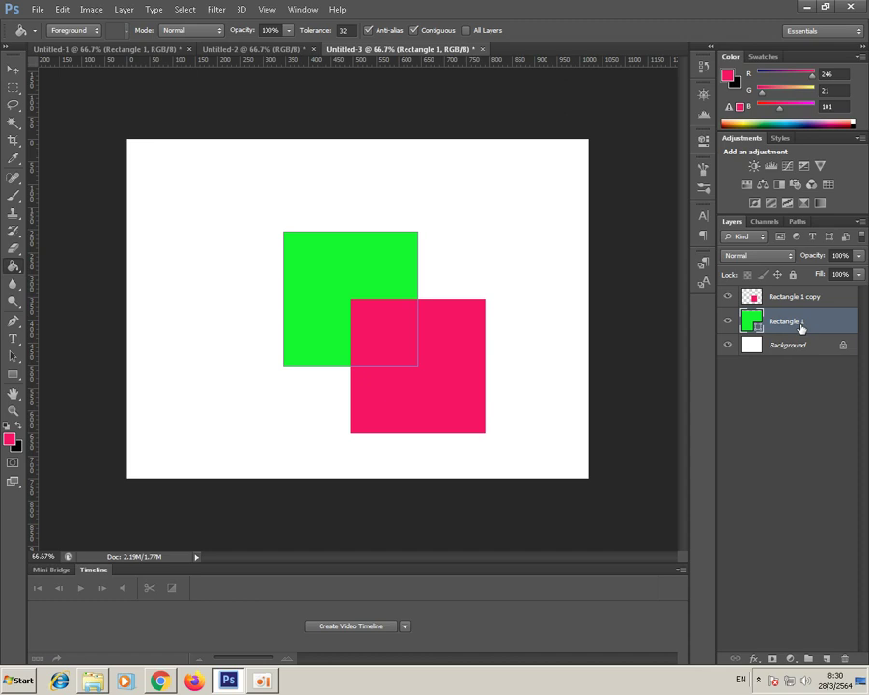
pyautogui.hotkey('ctrl', 'j')
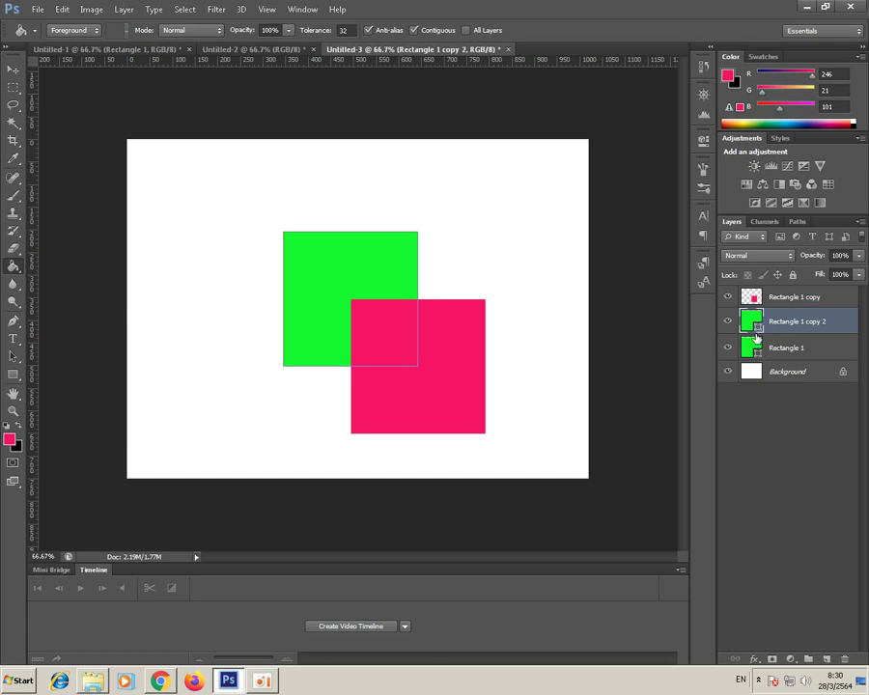
# Move the new green copy up-left and rasterize the Rectangle 1 copy 2 layer.
pyautogui.click(11, 71)
pyautogui.moveTo(350, 309); pyautogui.dragTo(266, 237)
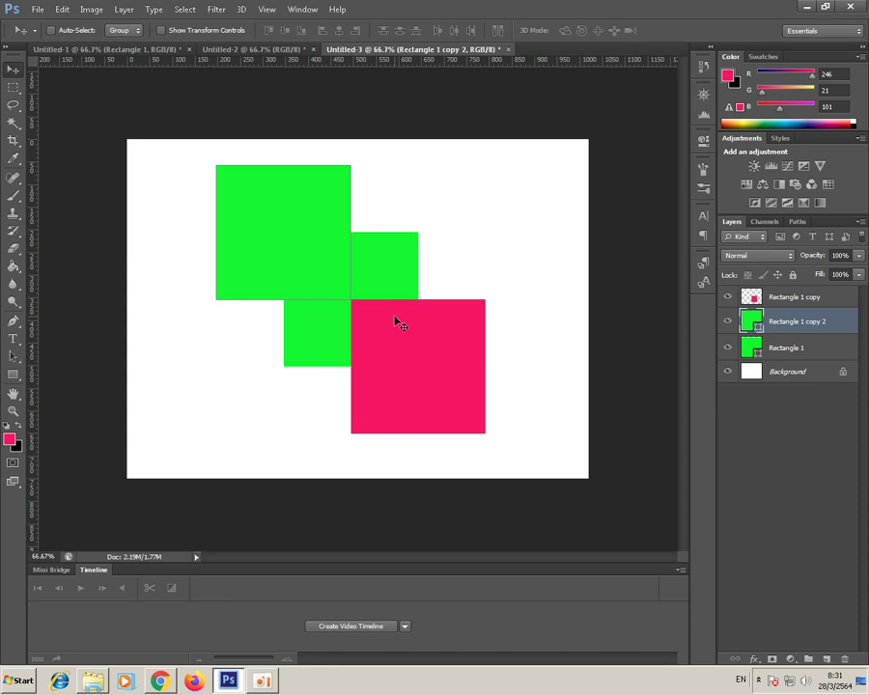
pyautogui.rightClick(799, 324)
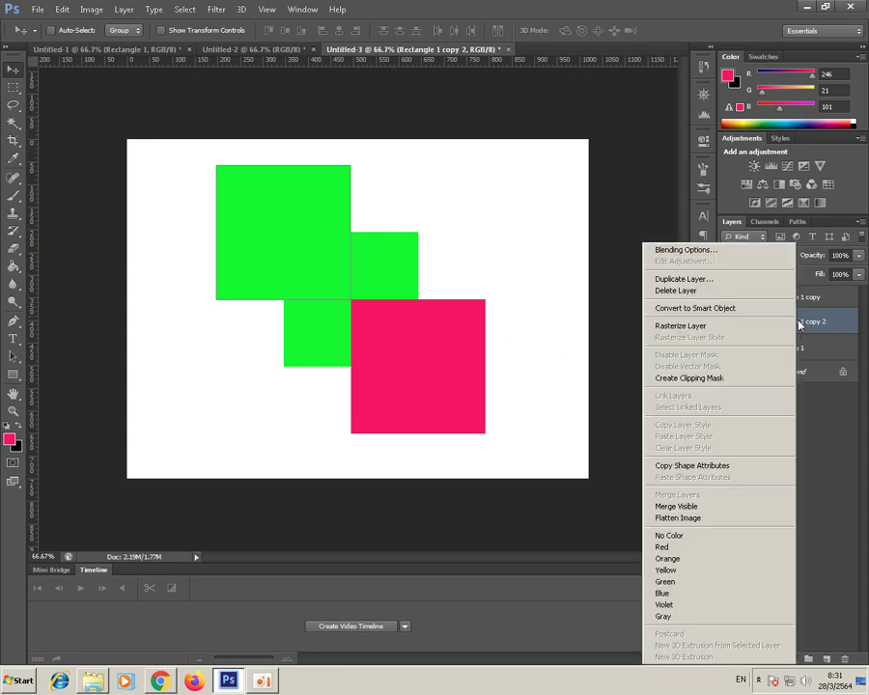
pyautogui.click(680, 332)
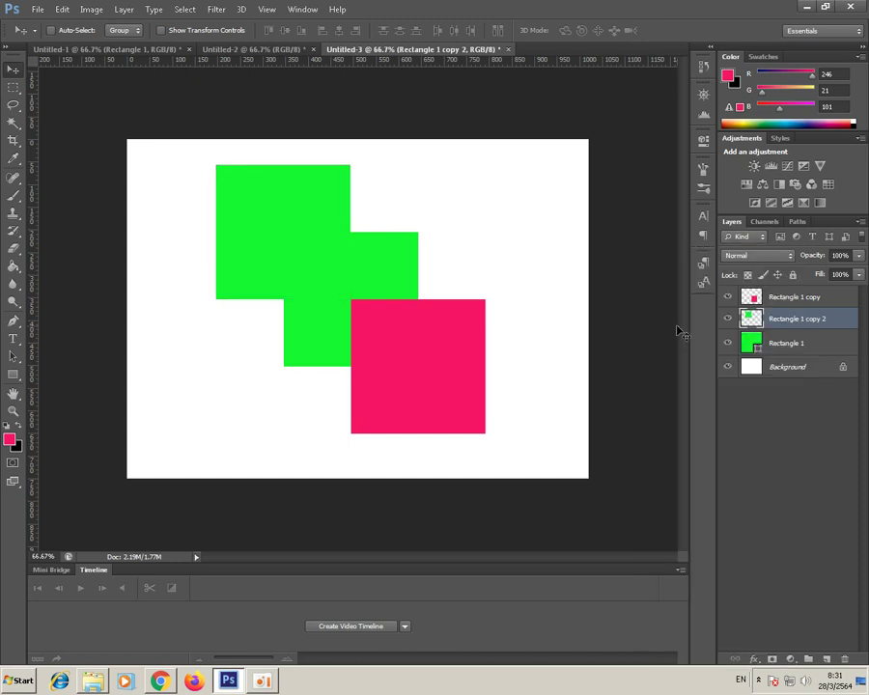
# Fill the top-left square blue (H 241), then select the Rectangle 1 layer.
pyautogui.click(10, 440)
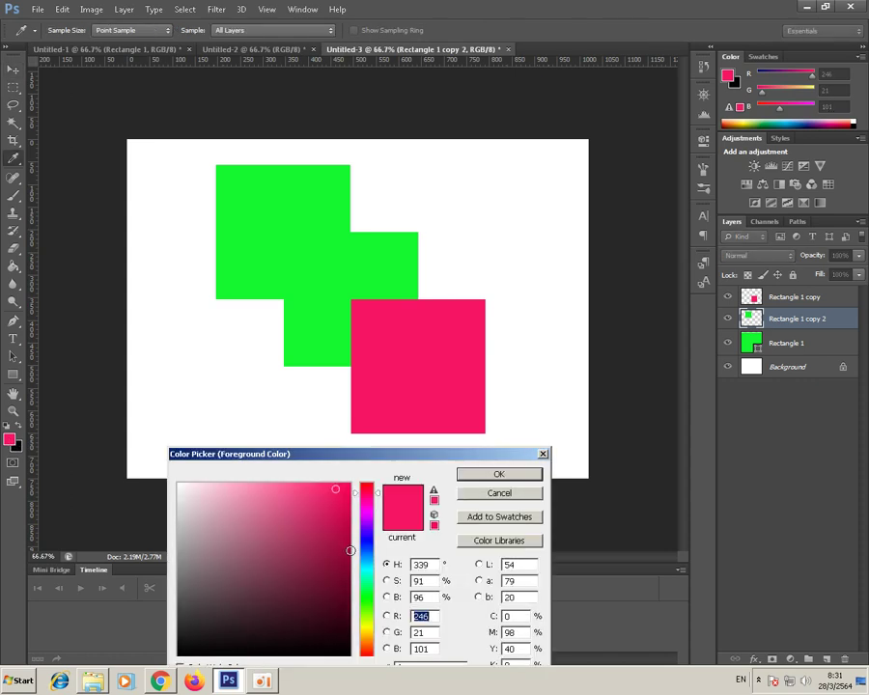
pyautogui.click(367, 545)
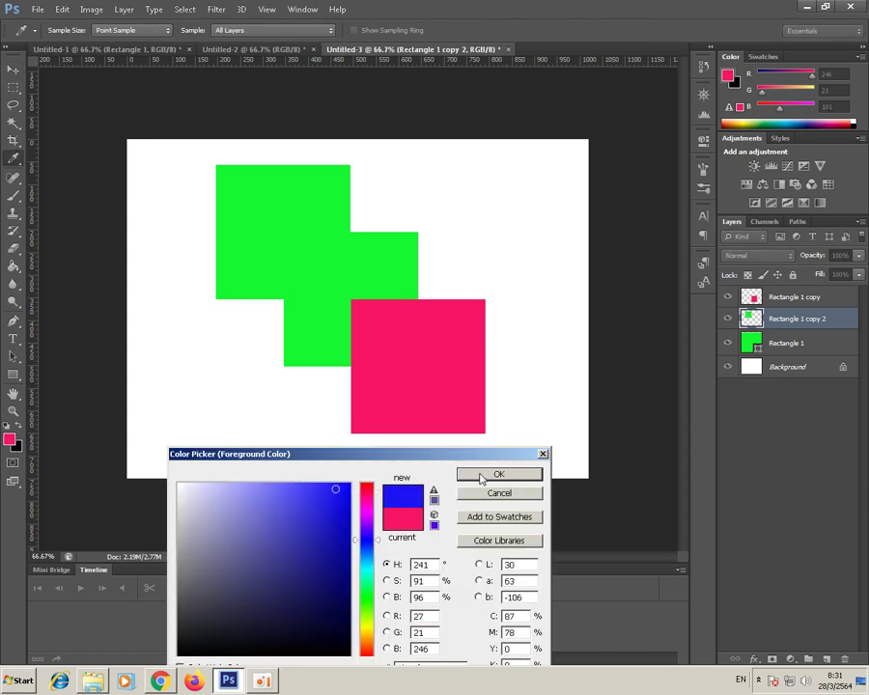
pyautogui.click(483, 474)
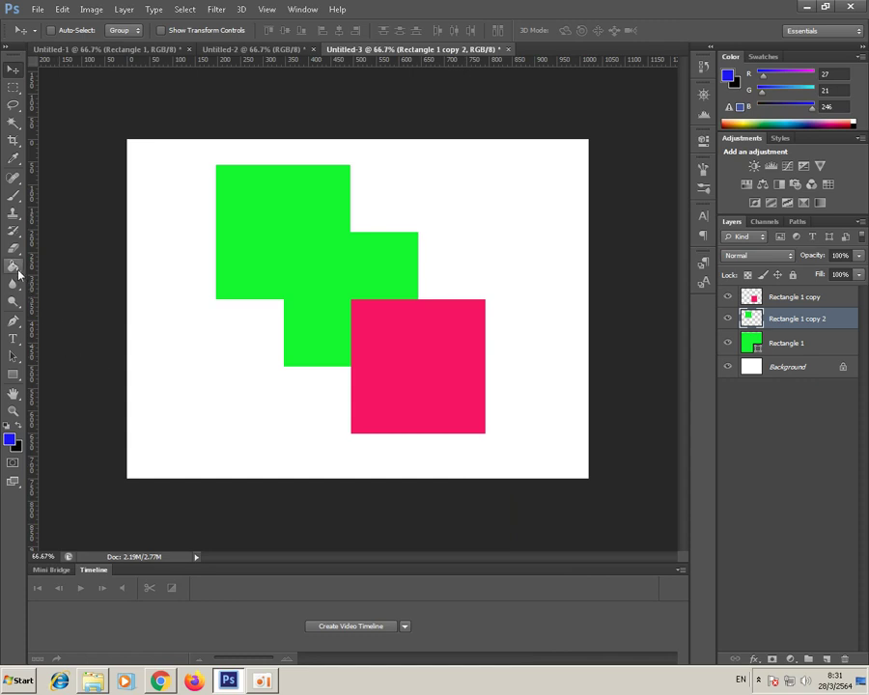
pyautogui.click(14, 265)
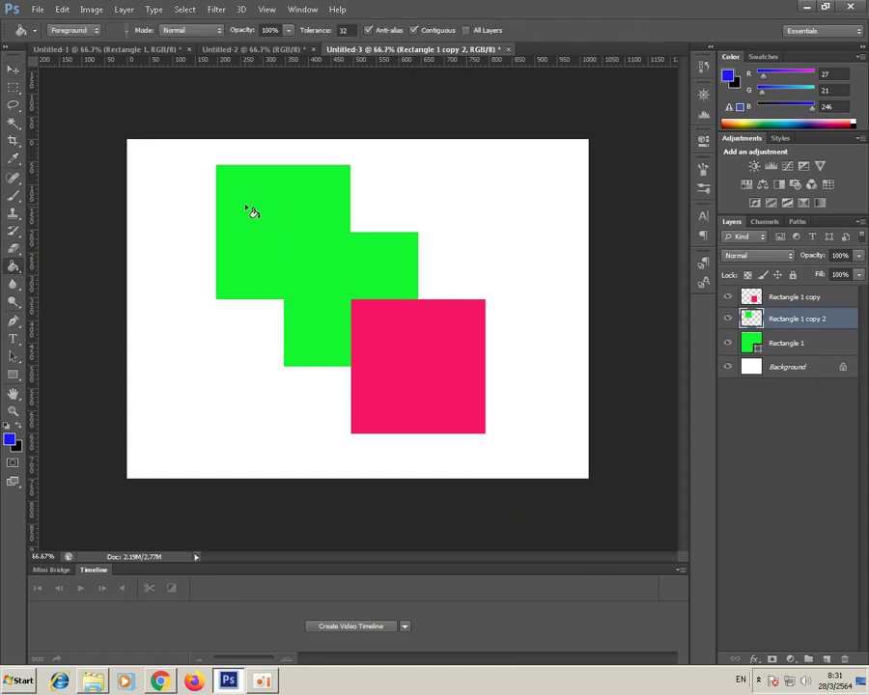
pyautogui.click(248, 208)
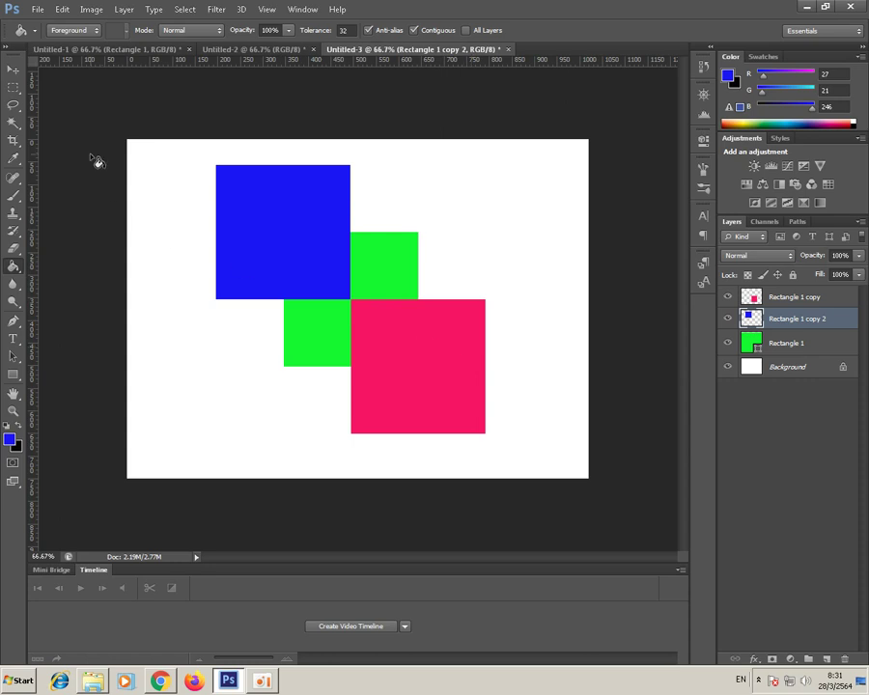
pyautogui.click(11, 71)
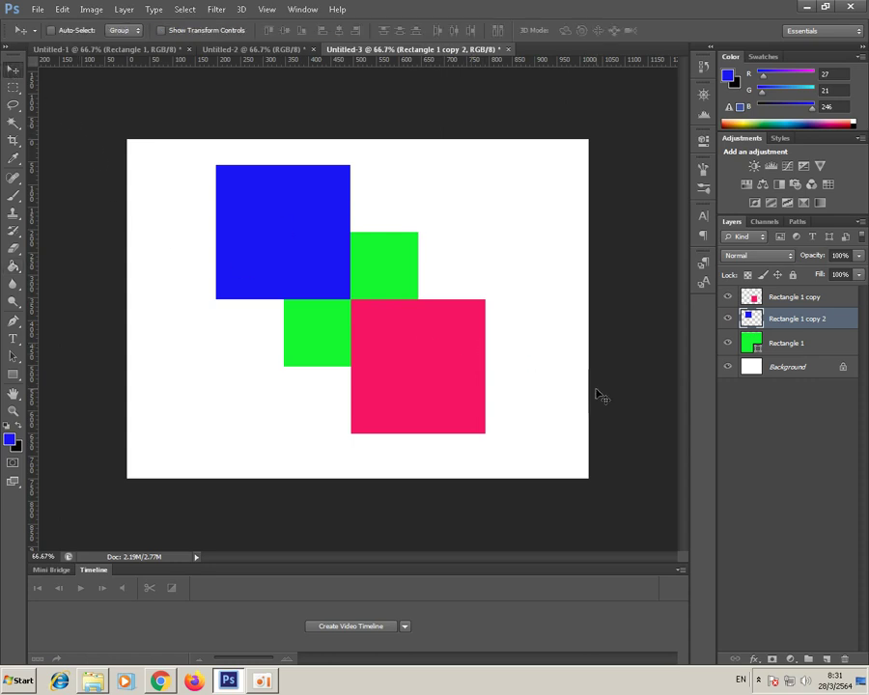
pyautogui.click(786, 353)
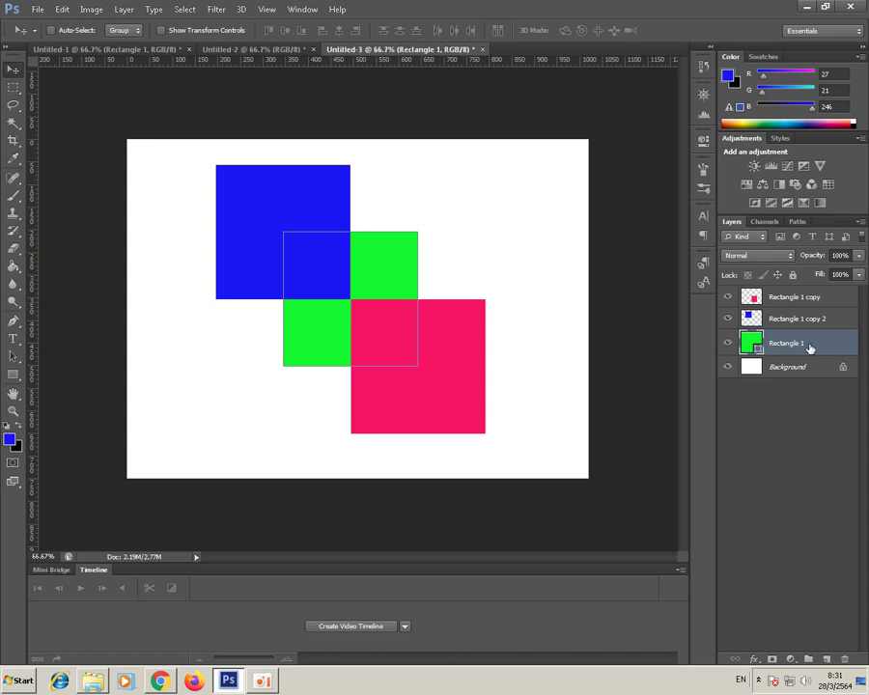
# Rasterize the green Rectangle 1 layer and load the blue square's outline as a selection.
pyautogui.rightClick(811, 349)
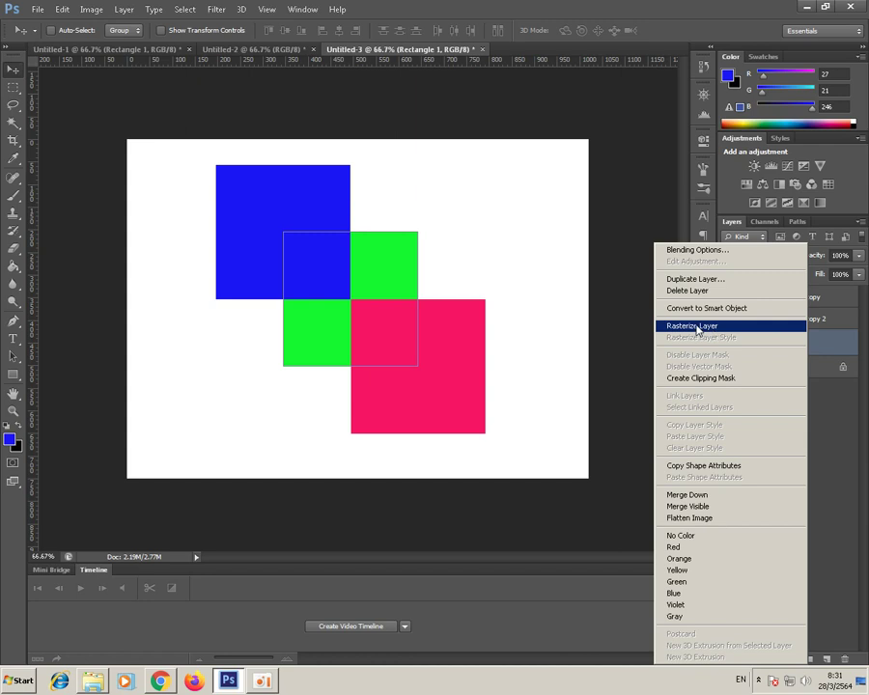
pyautogui.click(697, 327)
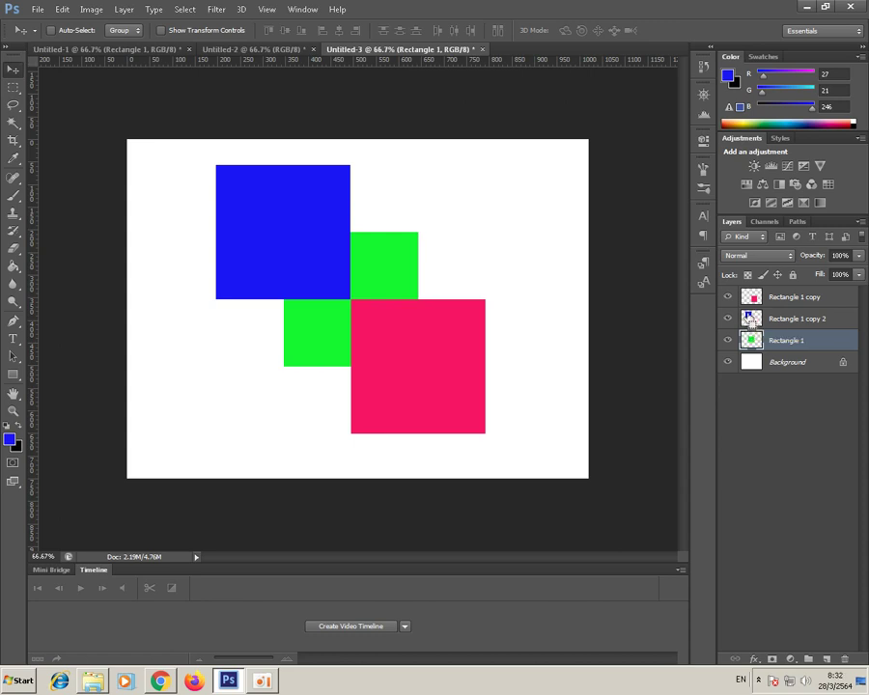
pyautogui.keyDown('ctrl'); pyautogui.click(750, 319); pyautogui.keyUp('ctrl')
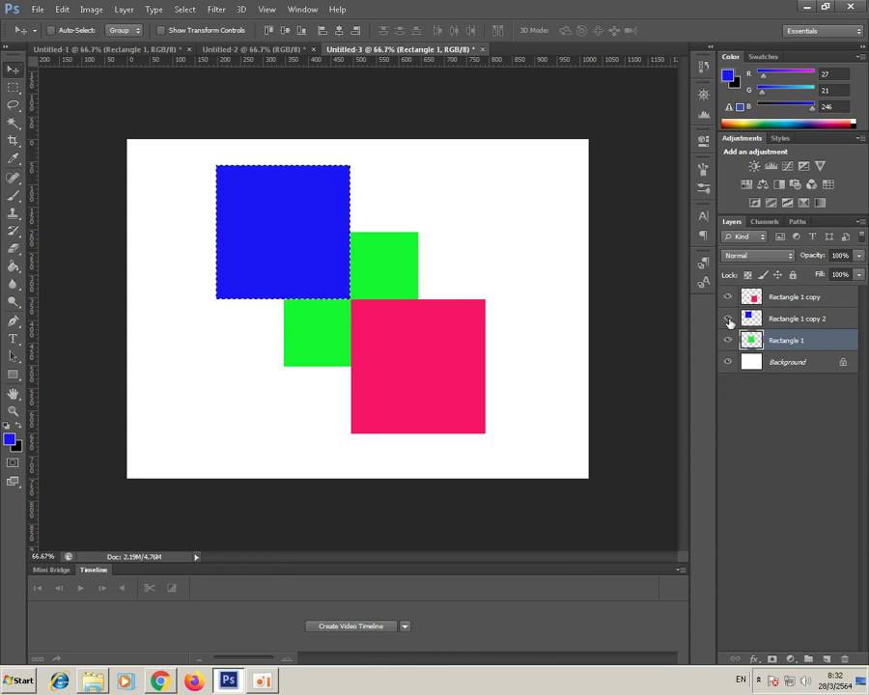
# Hide the blue square, delete the green inside its outline, and deselect.
pyautogui.click(729, 319)
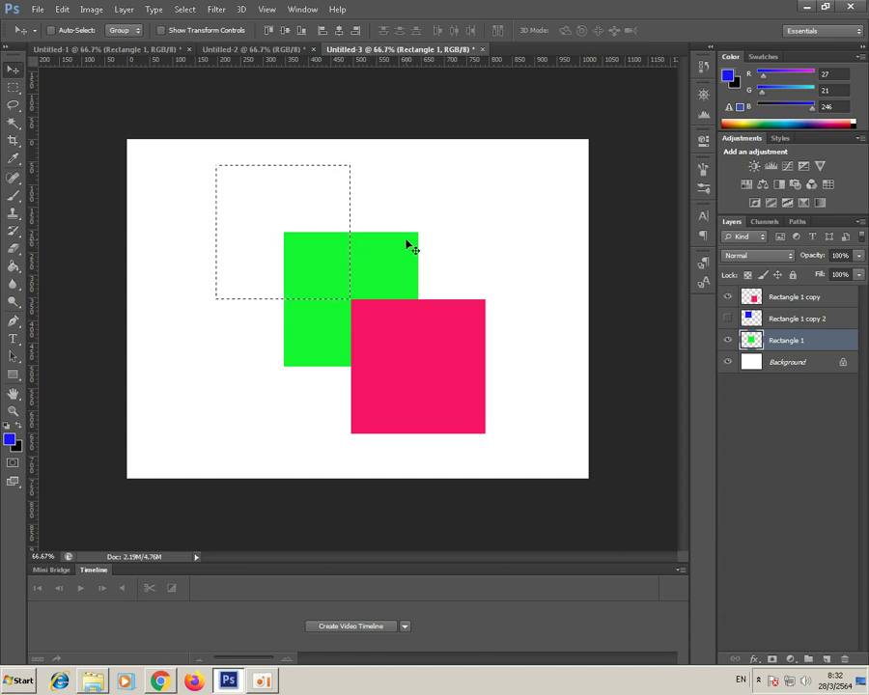
pyautogui.press('Delete')
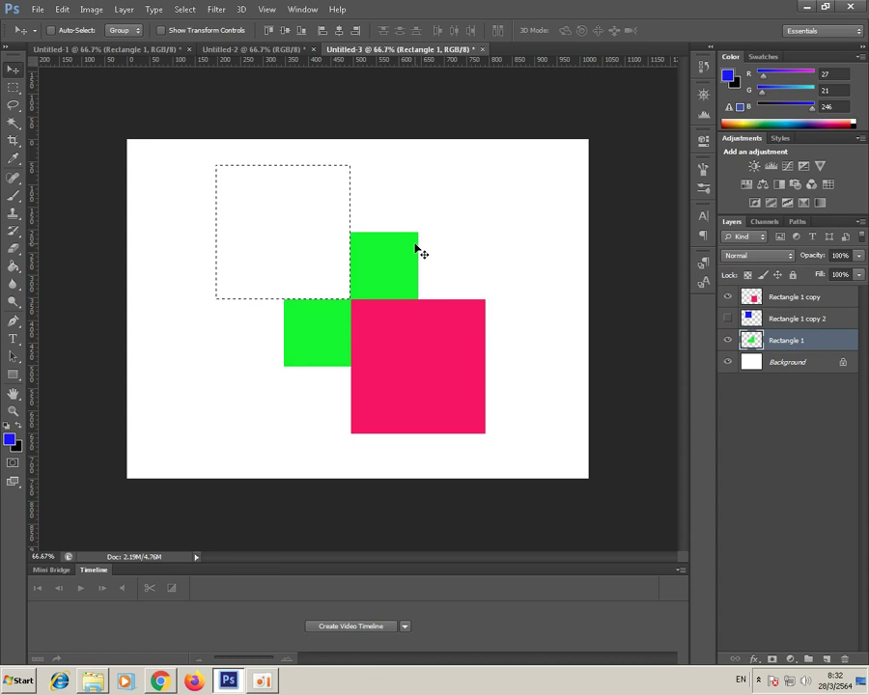
pyautogui.click(185, 9)
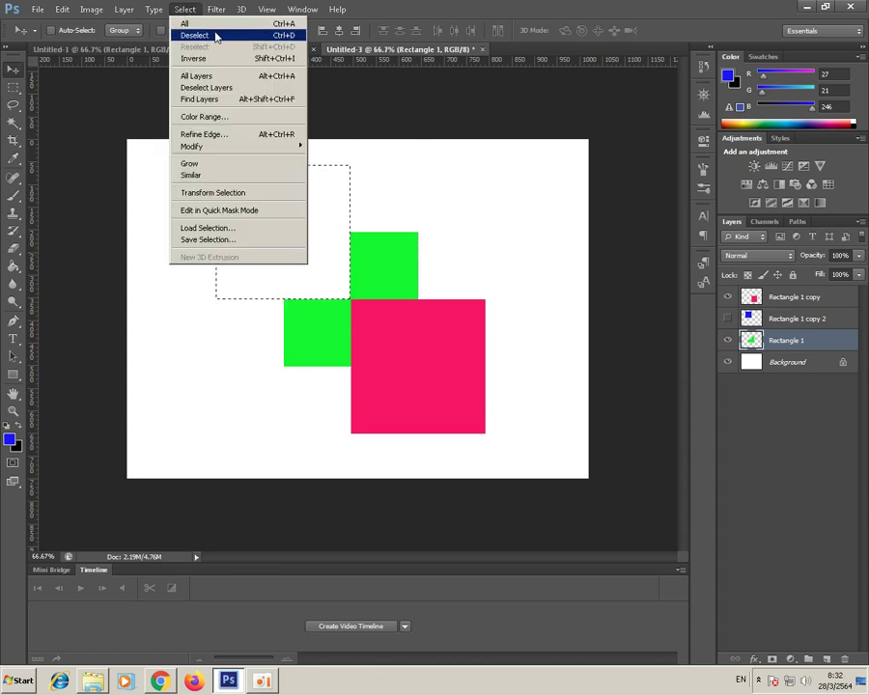
pyautogui.click(215, 35)
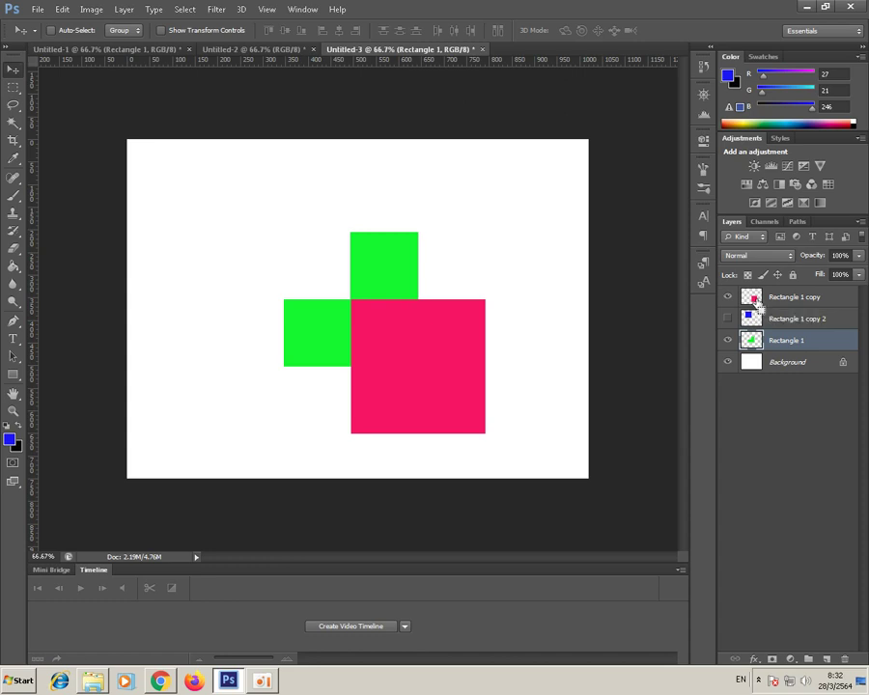
# Load the pink square's outline, hide it, erase the green beneath, and deselect.
pyautogui.keyDown('ctrl'); pyautogui.click(752, 299); pyautogui.keyUp('ctrl')
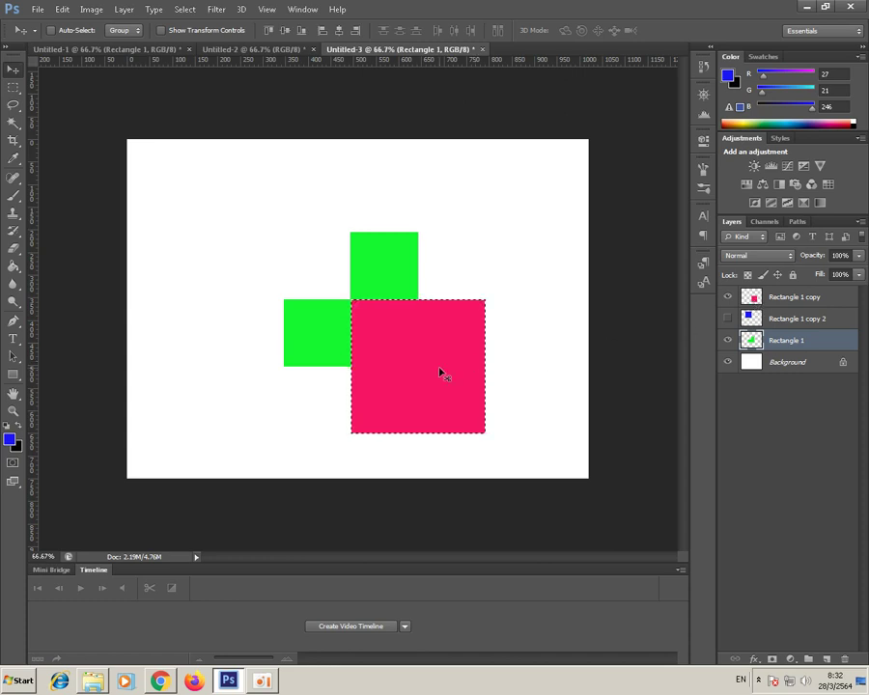
pyautogui.click(729, 298)
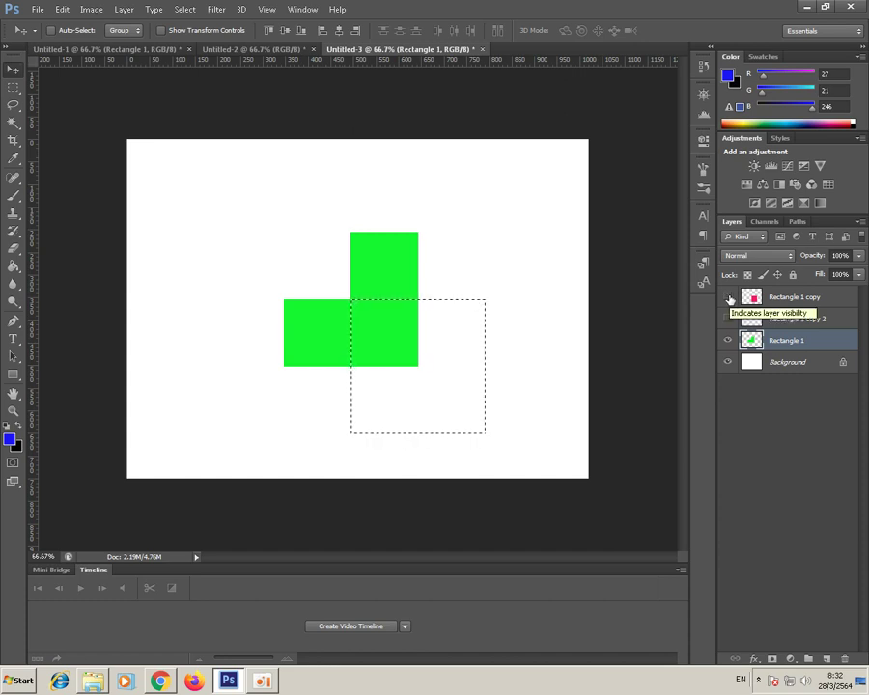
pyautogui.click(729, 319)
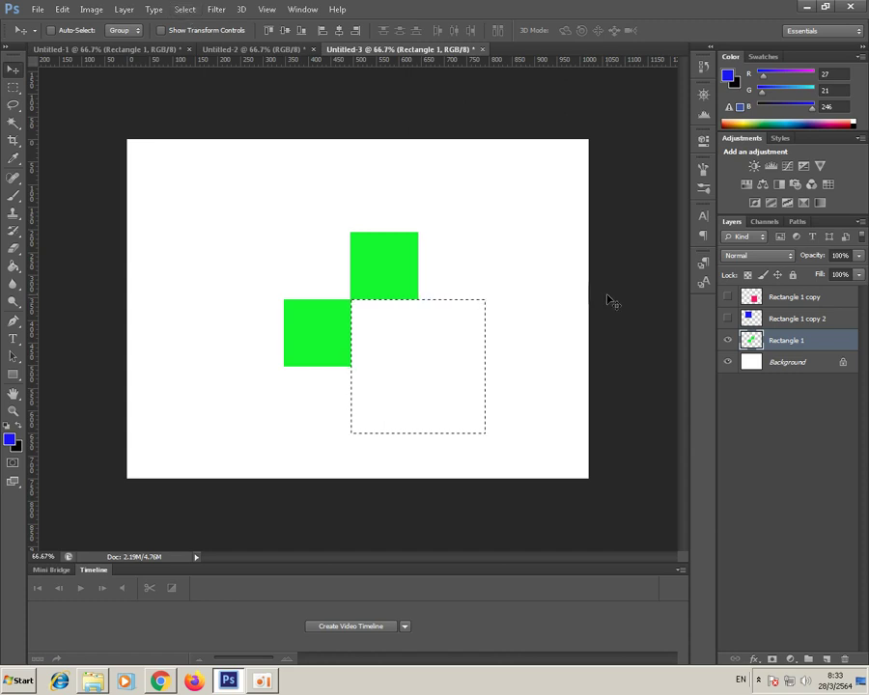
pyautogui.click(191, 15)
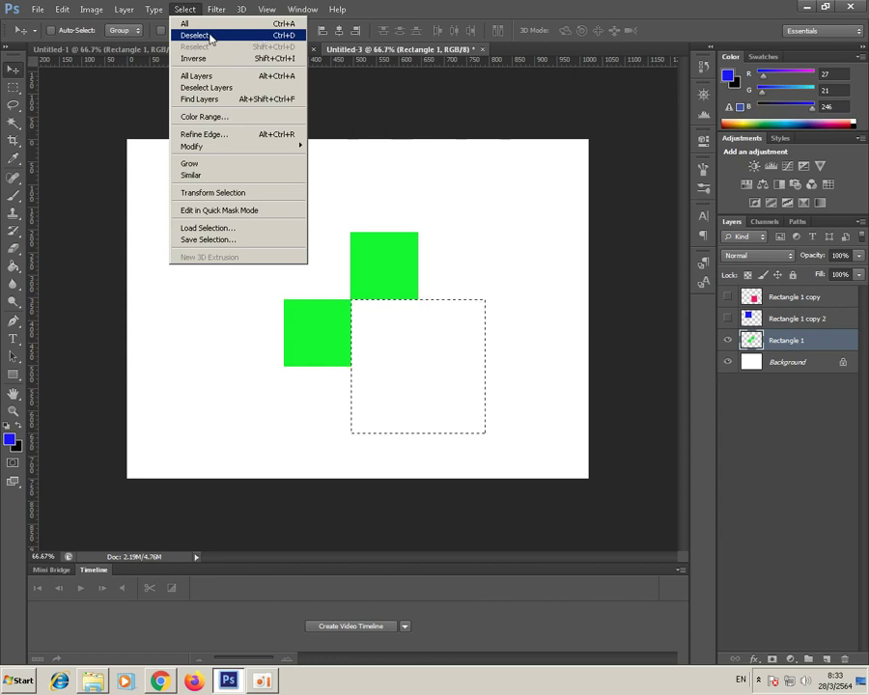
pyautogui.click(211, 38)
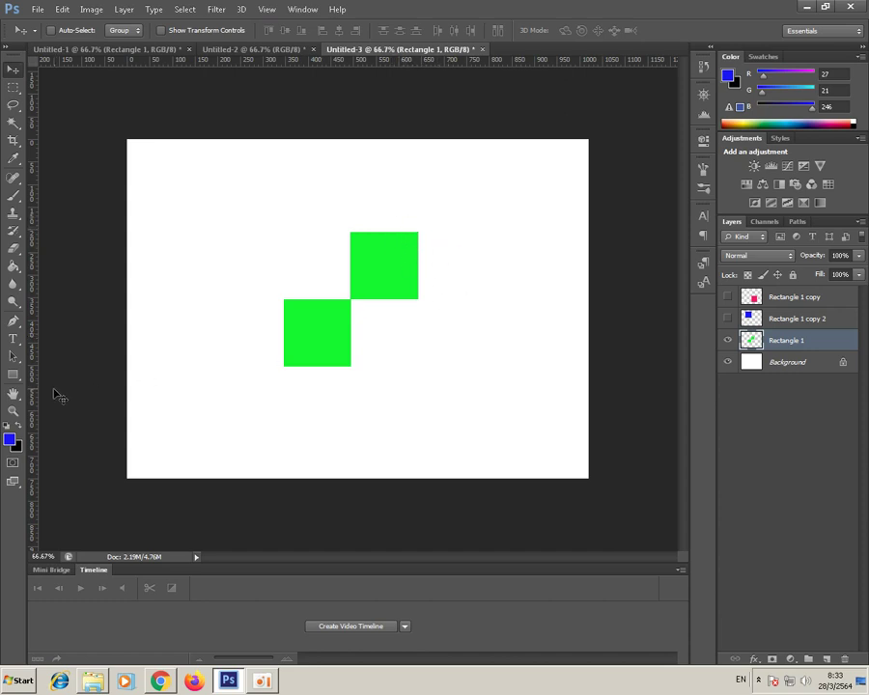
pyautogui.click(13, 374)
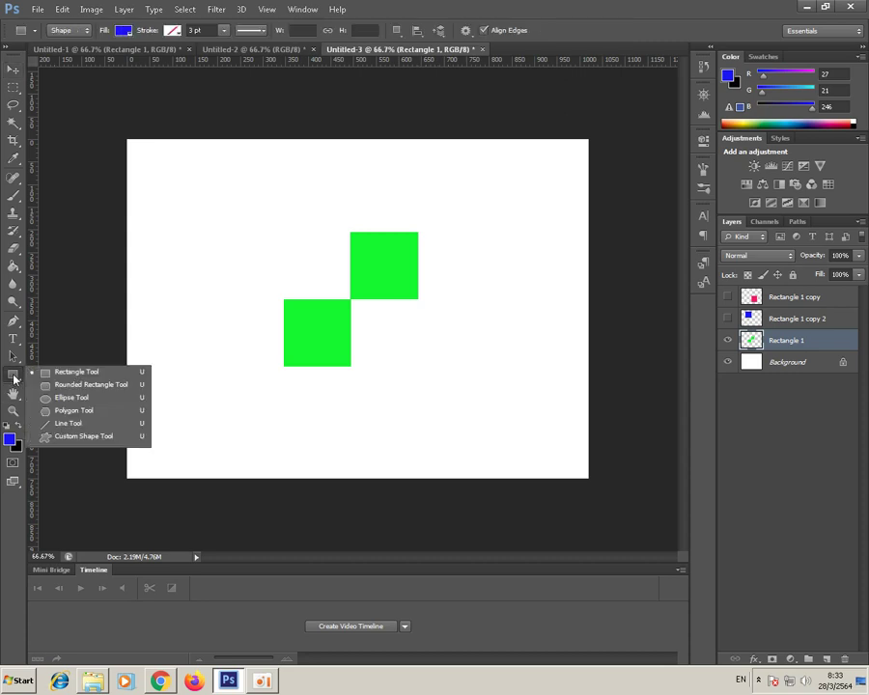
# Draw a 108 × 108 px blue circle, Ellipse 1, at the upper square's top-right corner.
pyautogui.click(65, 398)
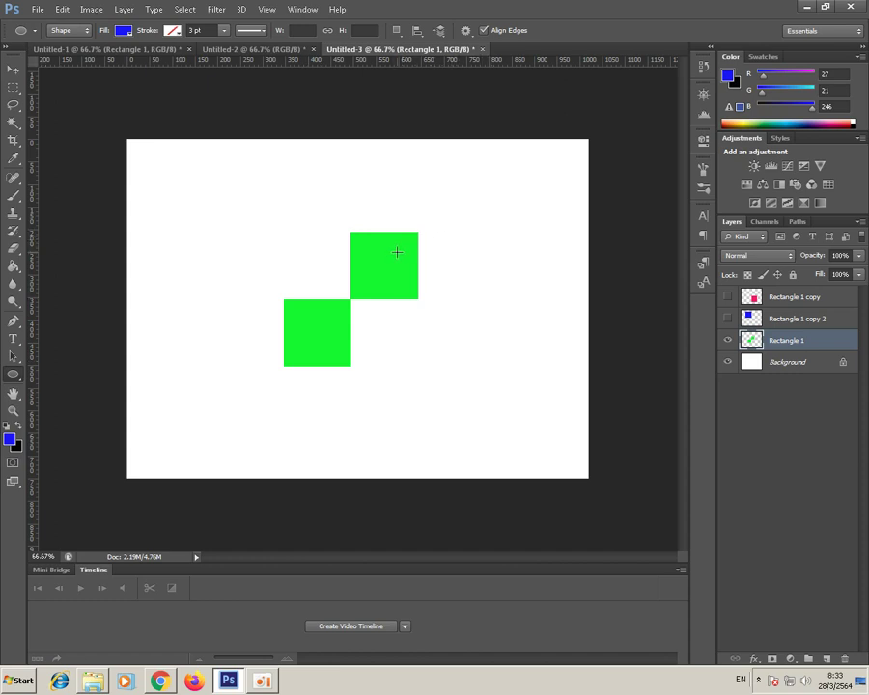
pyautogui.moveTo(397, 254); pyautogui.dragTo(445, 189)
pyautogui.click(445, 188)
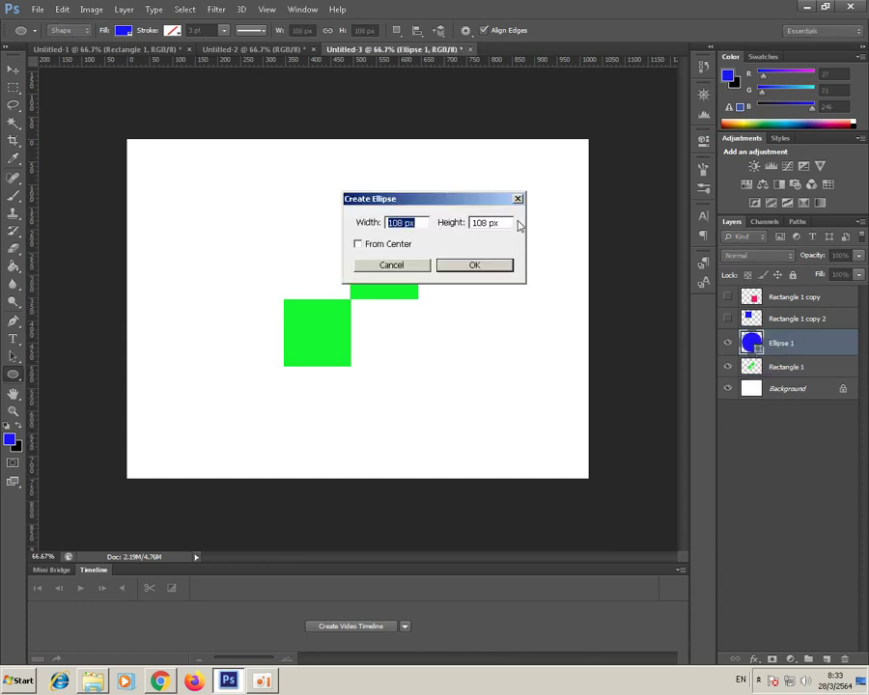
pyautogui.click(414, 267)
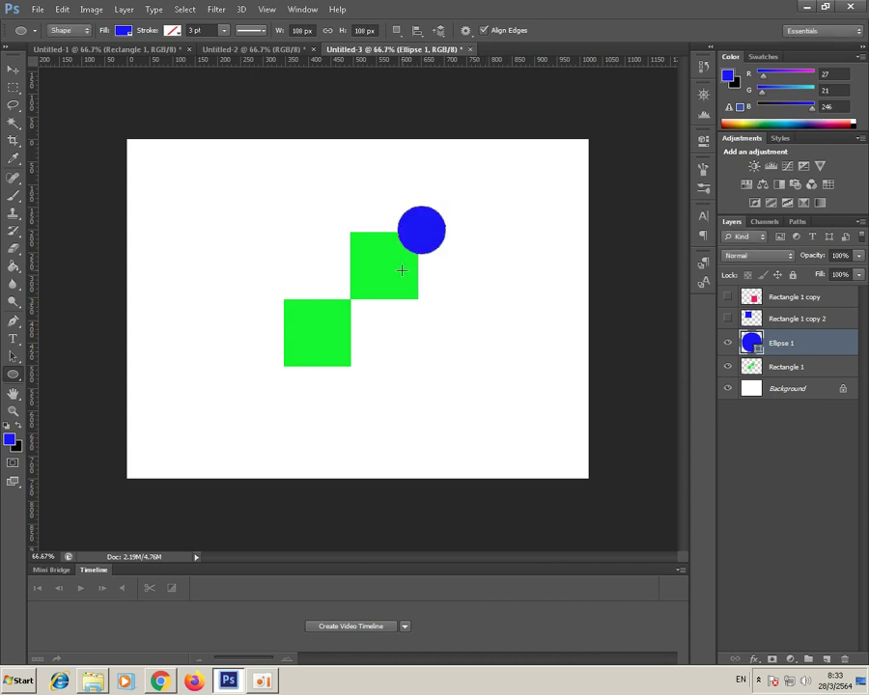
# Align Ellipse 1 on the upper corner, then duplicate it onto the lower square's bottom-left corner.
pyautogui.click(12, 69)
pyautogui.moveTo(413, 233); pyautogui.dragTo(396, 244)
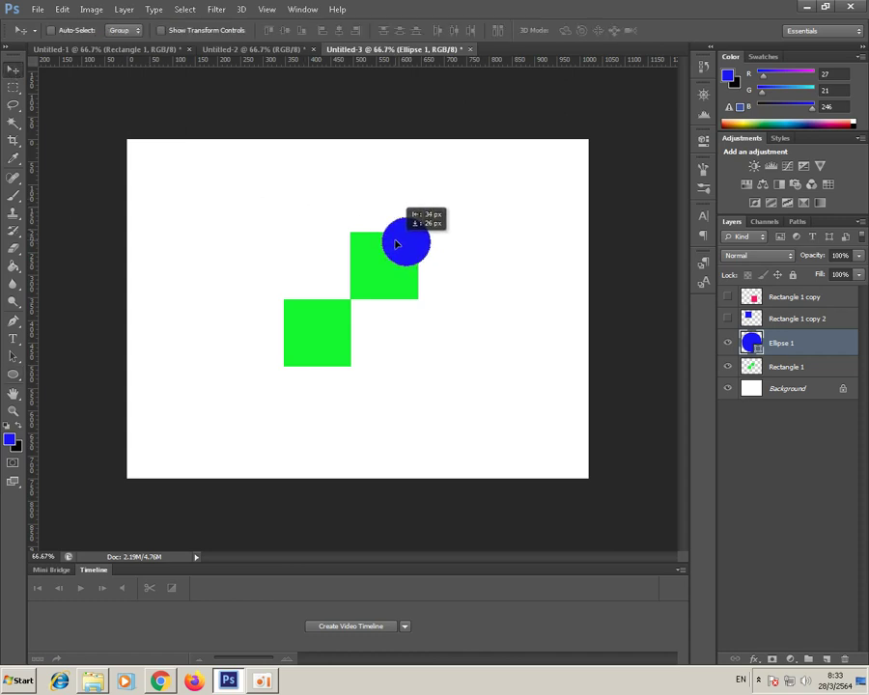
pyautogui.moveTo(395, 244); pyautogui.dragTo(396, 243)
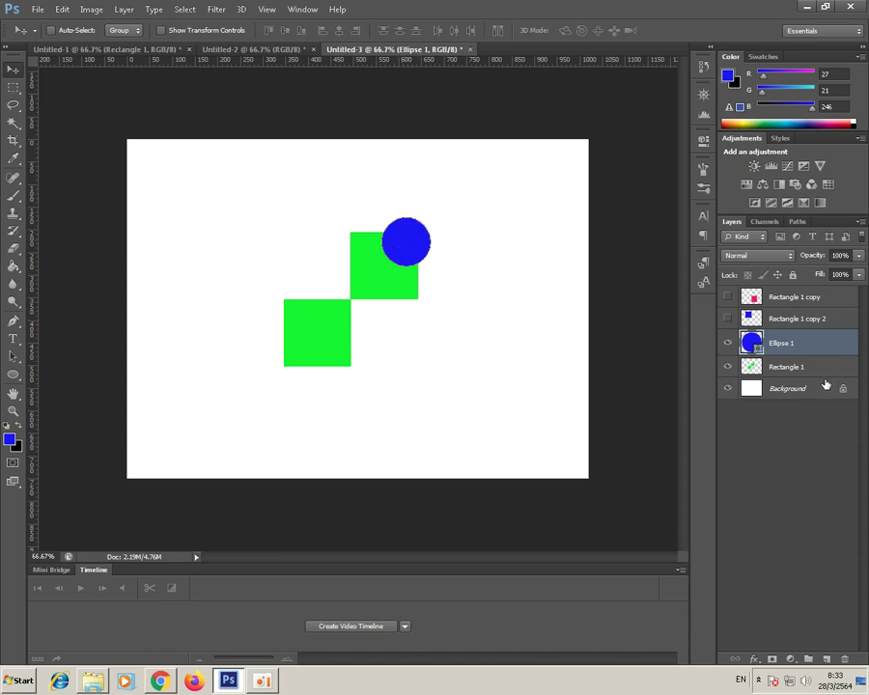
pyautogui.moveTo(811, 344); pyautogui.dragTo(827, 658)
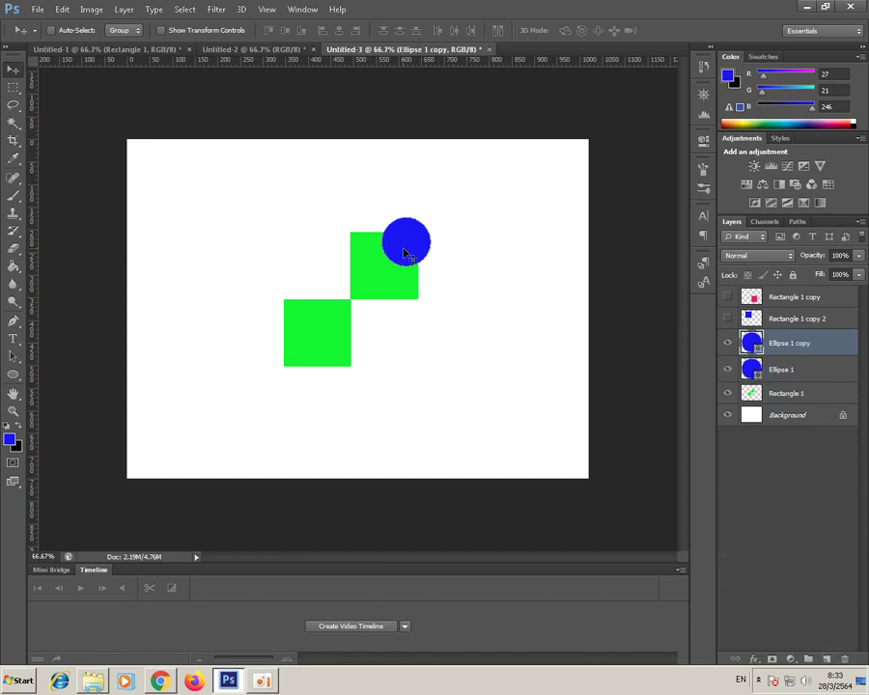
pyautogui.moveTo(406, 253)
pyautogui.mouseDown()
pyautogui.moveTo(294, 362)
pyautogui.moveTo(290, 355)
pyautogui.moveTo(299, 357)
pyautogui.mouseUp()
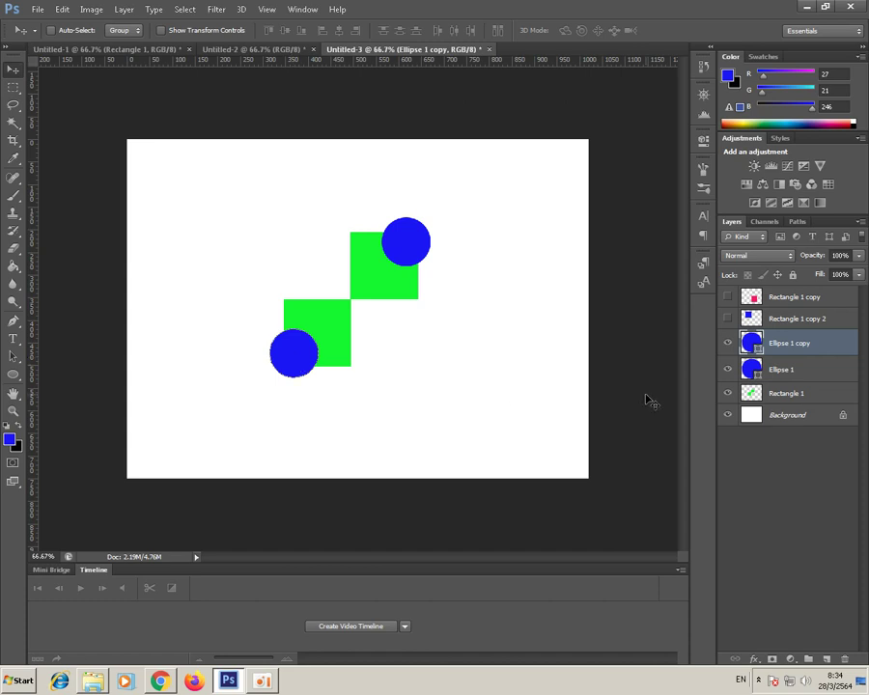
# Rasterize the Ellipse 1 copy and Ellipse 1 layers, then select Rectangle 1.
pyautogui.rightClick(797, 349)
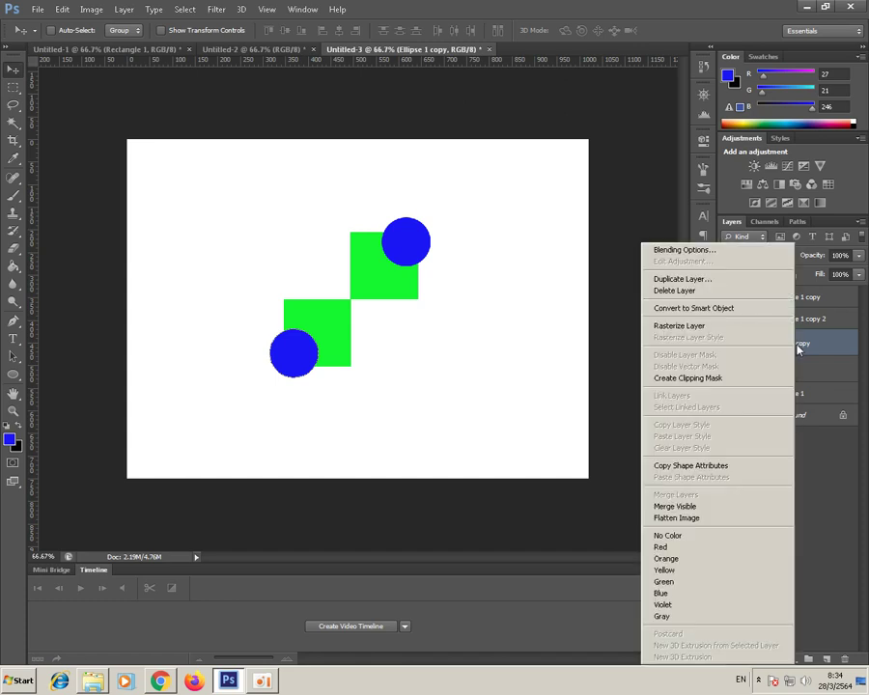
pyautogui.click(678, 327)
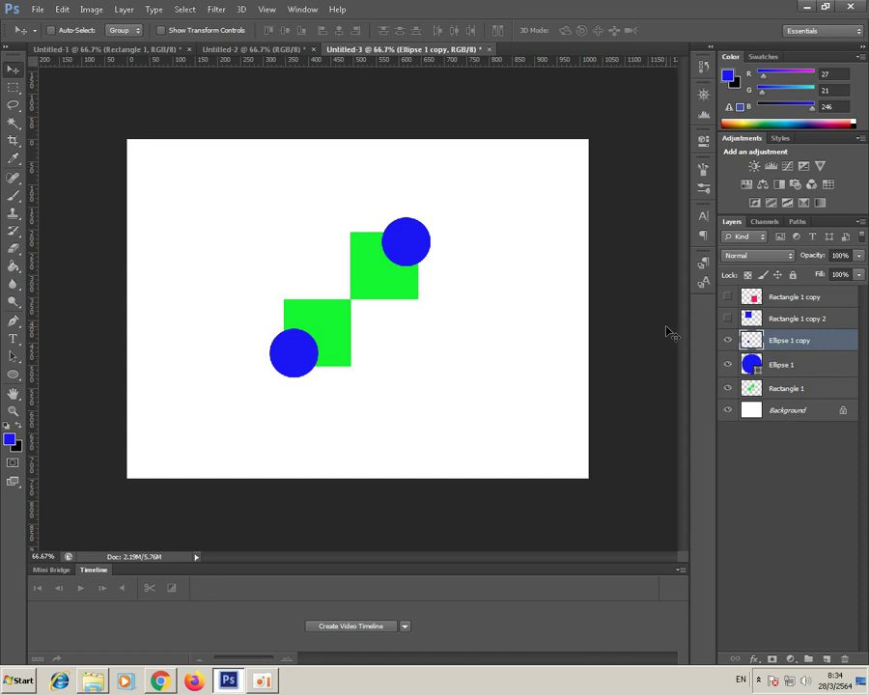
pyautogui.click(800, 367)
pyautogui.rightClick(801, 367)
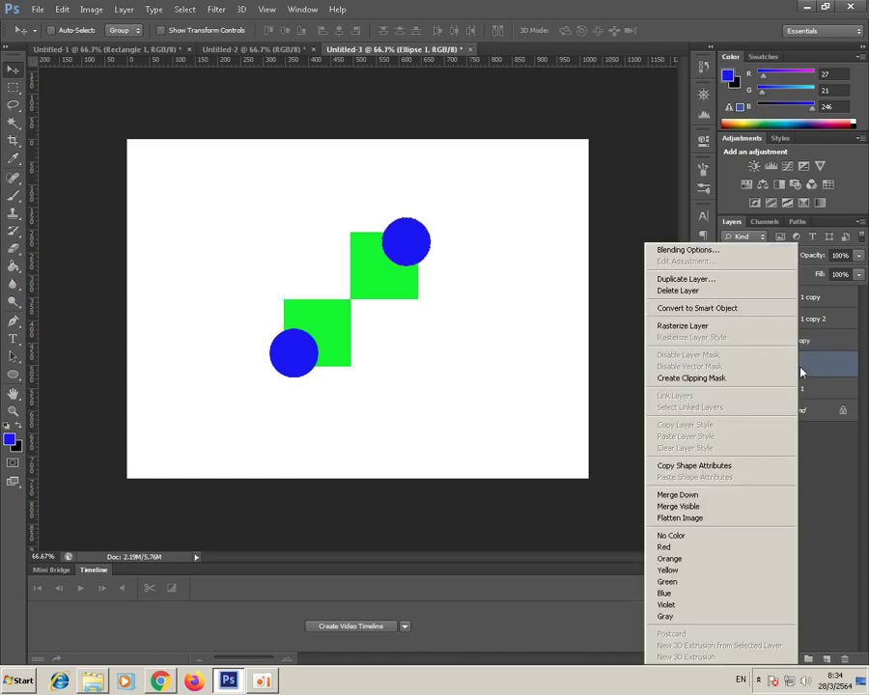
pyautogui.click(679, 328)
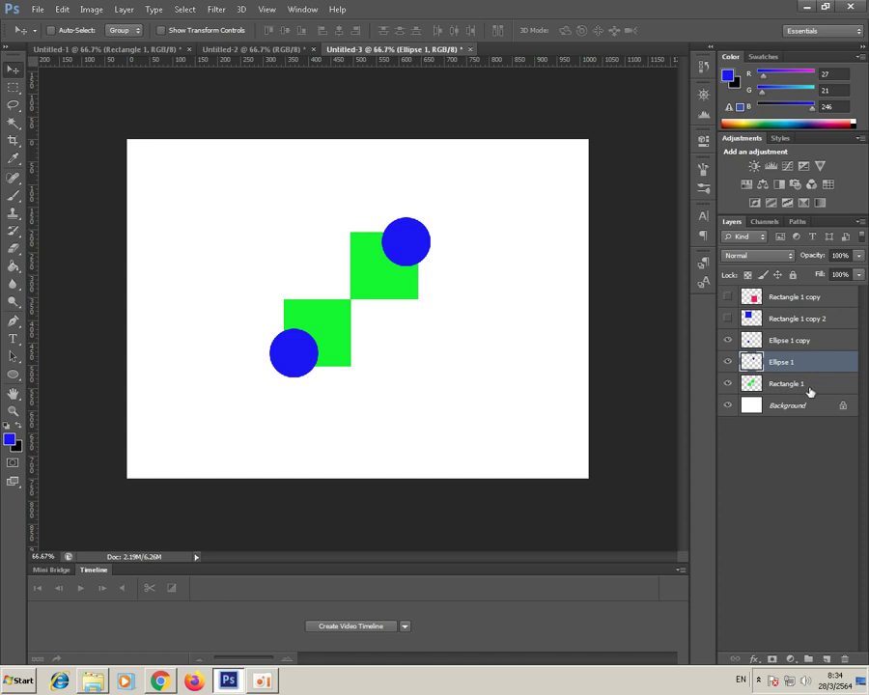
pyautogui.click(811, 390)
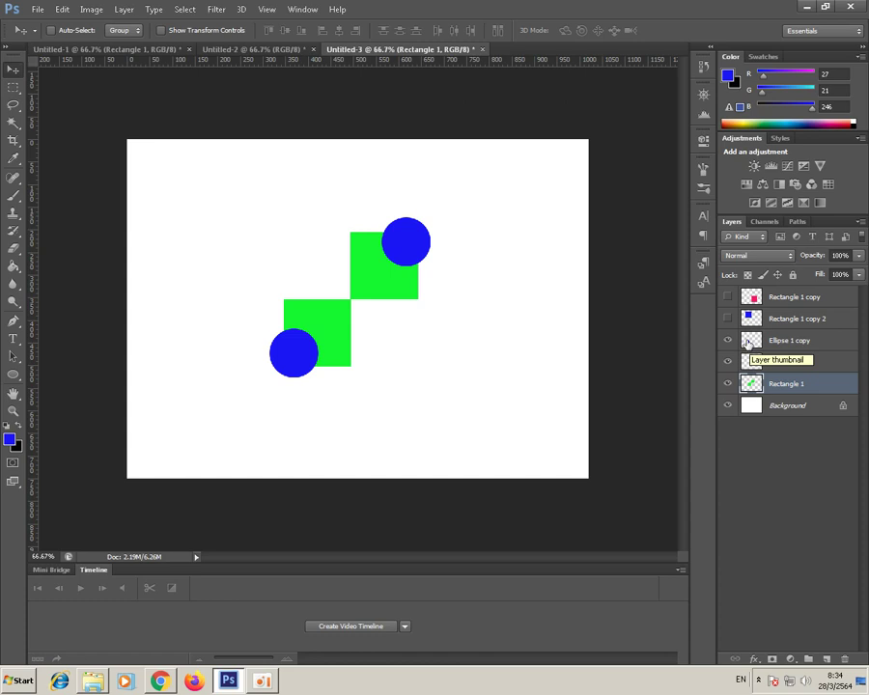
# Erase the lower circle's area from Rectangle 1, hide that circle, and deselect.
pyautogui.keyDown('ctrl'); pyautogui.click(750, 343); pyautogui.keyUp('ctrl')
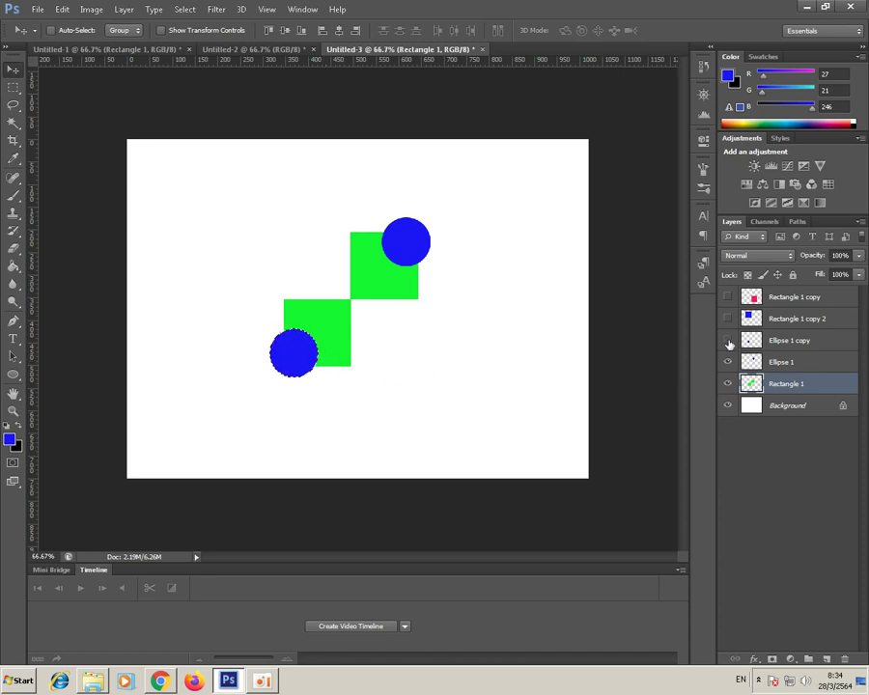
pyautogui.click(729, 343)
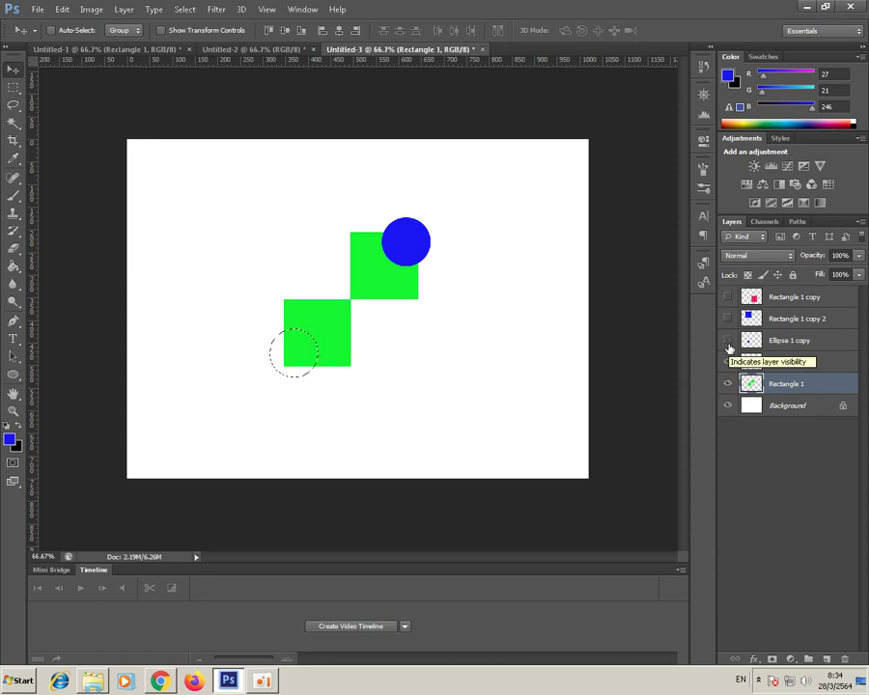
pyautogui.press('Delete')
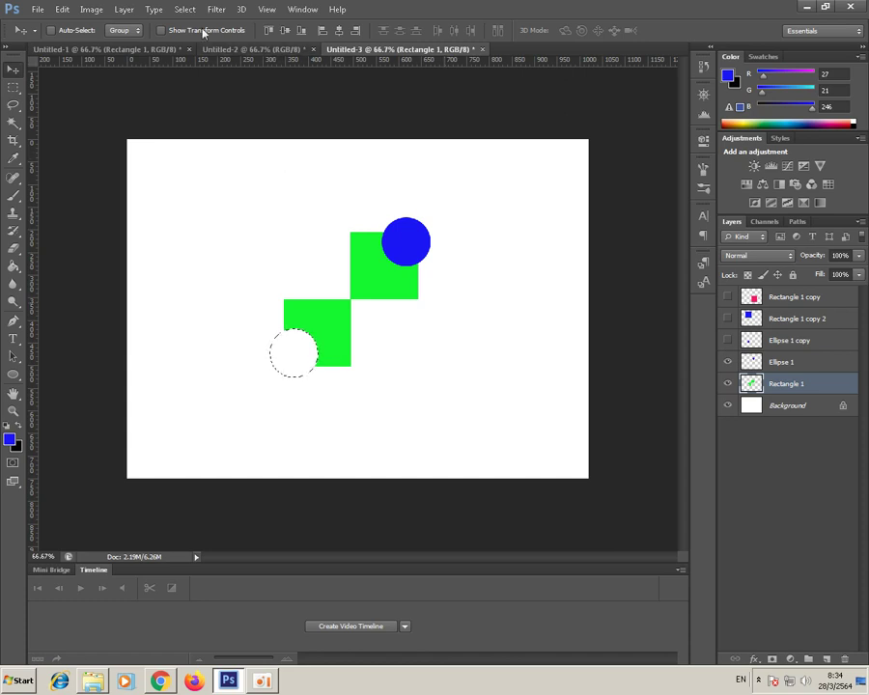
pyautogui.click(184, 10)
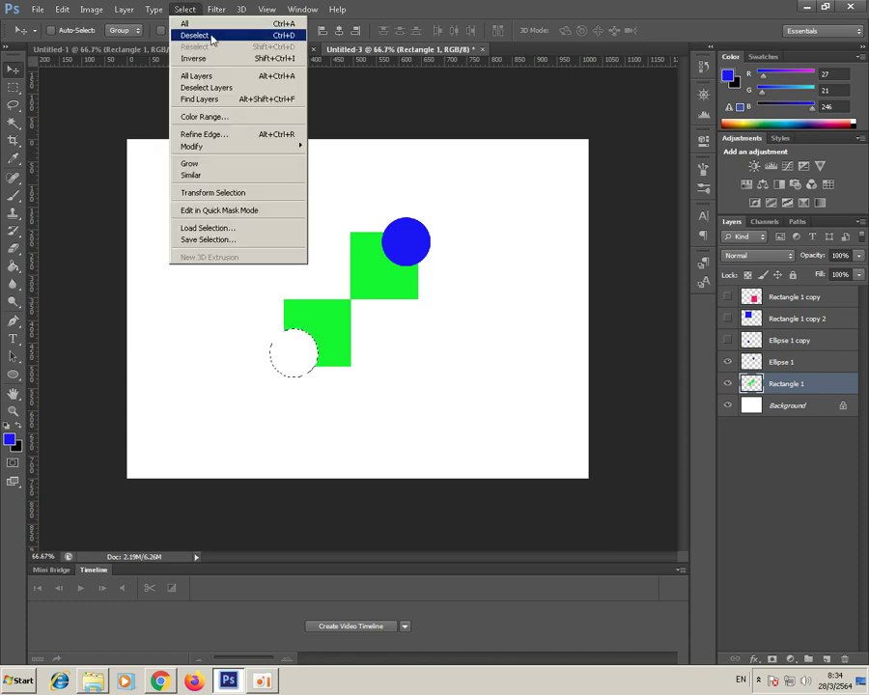
pyautogui.click(212, 36)
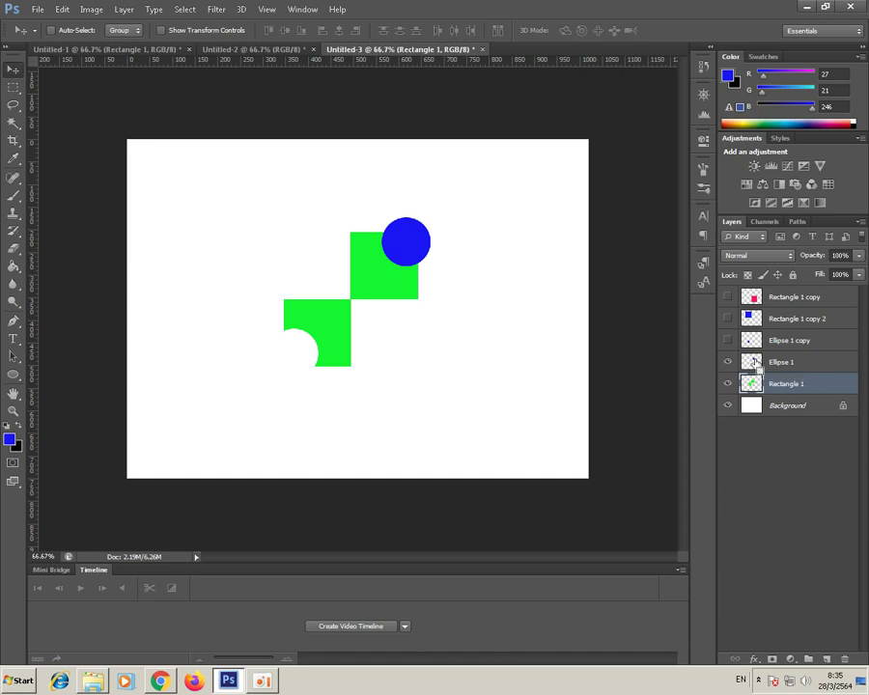
pyautogui.keyDown('ctrl'); pyautogui.click(755, 362); pyautogui.keyUp('ctrl')
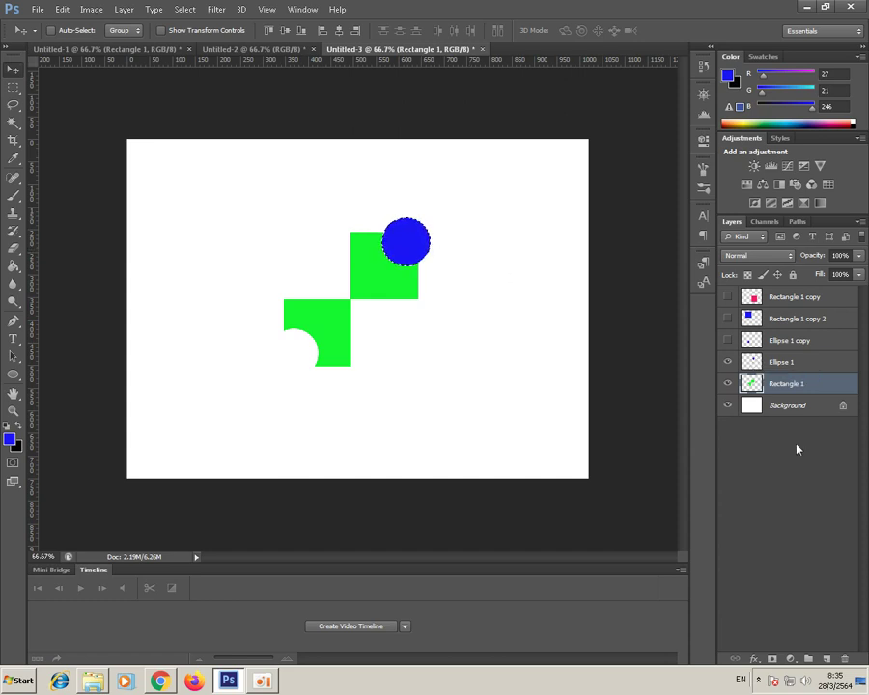
# Delete the upper circle's area from Rectangle 1, hide Ellipse 1, and duplicate Rectangle 1.
pyautogui.click(729, 362)
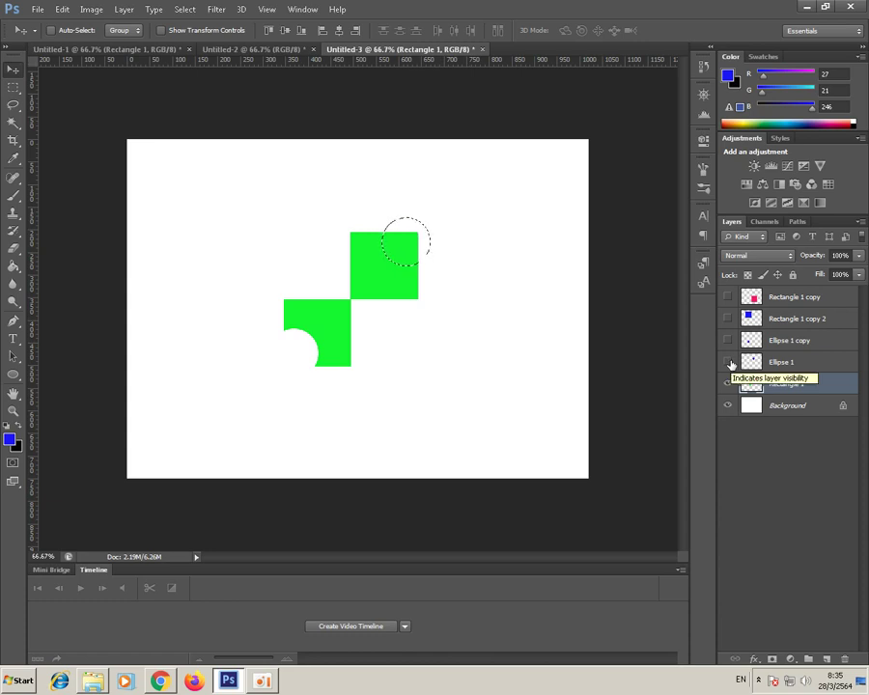
pyautogui.press('Delete')
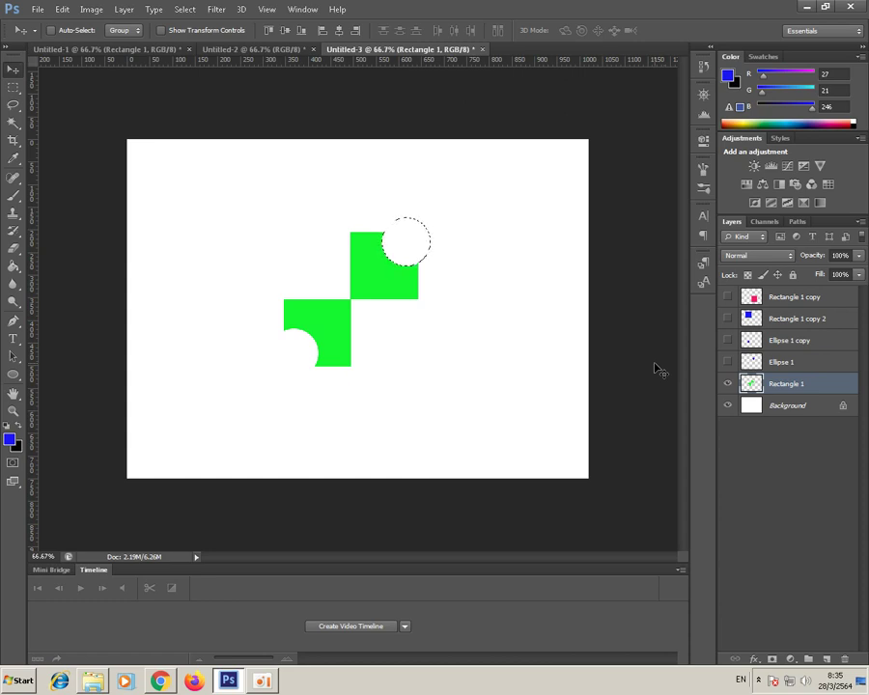
pyautogui.hotkey('ctrl', 'd')
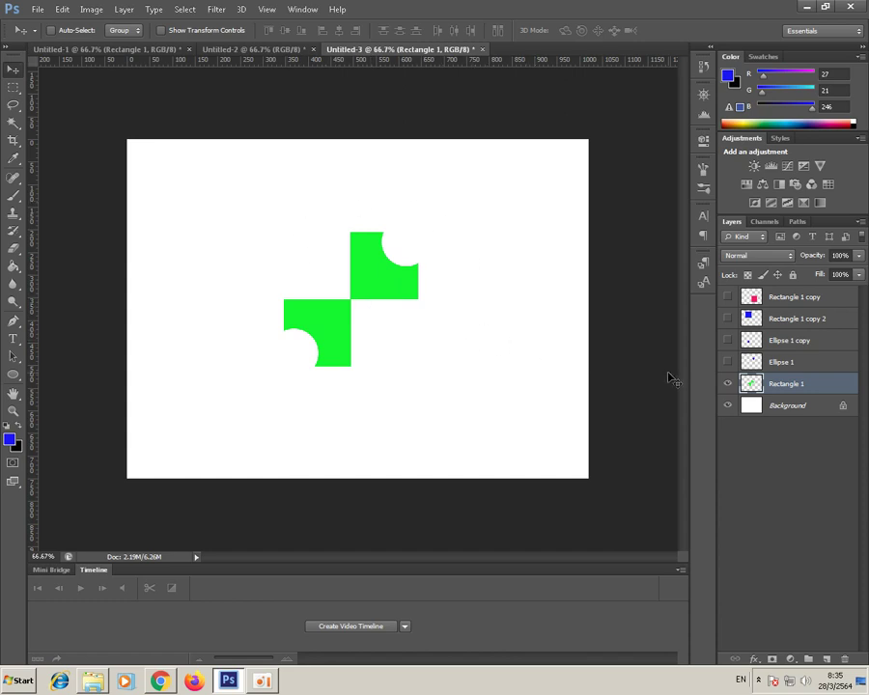
pyautogui.moveTo(819, 392)
pyautogui.mouseDown()
pyautogui.moveTo(838, 639)
pyautogui.moveTo(827, 660)
pyautogui.mouseUp()
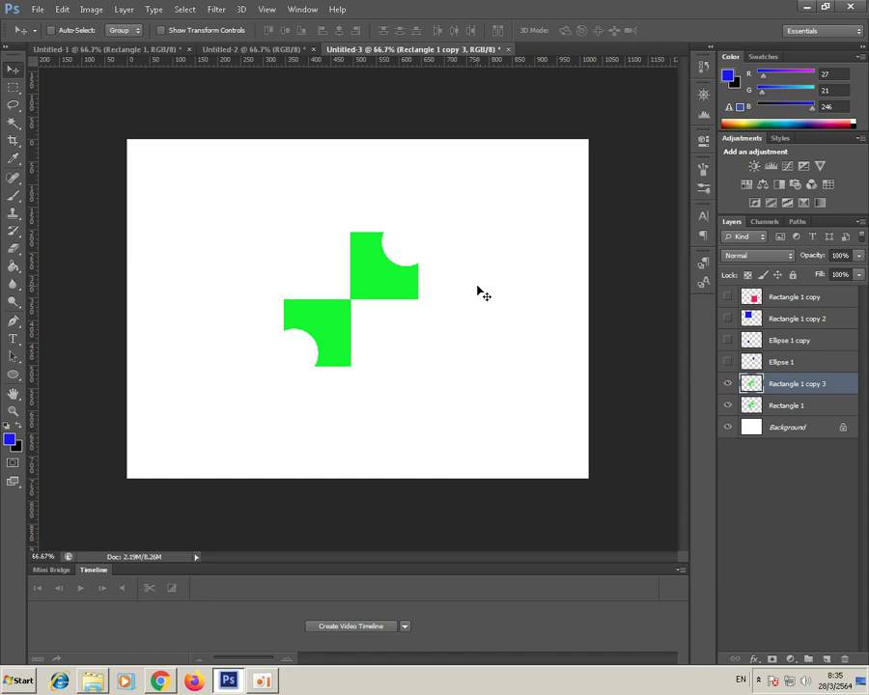
# Rotate the Rectangle 1 copy 3 layer 90° with Free Transform and commit it.
pyautogui.click(63, 12)
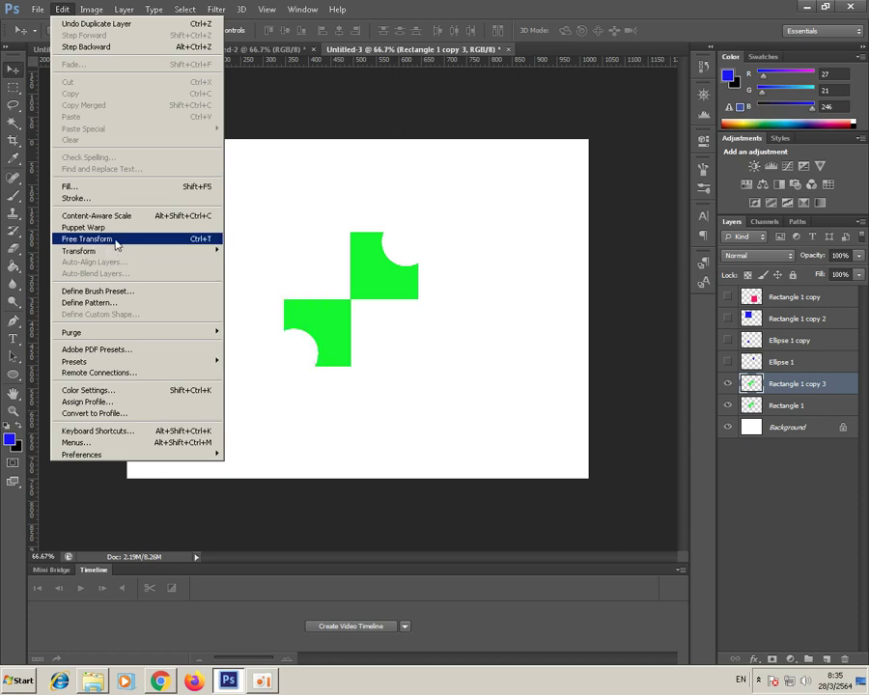
pyautogui.click(169, 241)
pyautogui.moveTo(431, 225)
pyautogui.mouseDown()
pyautogui.moveTo(452, 336)
pyautogui.moveTo(434, 384)
pyautogui.mouseUp()
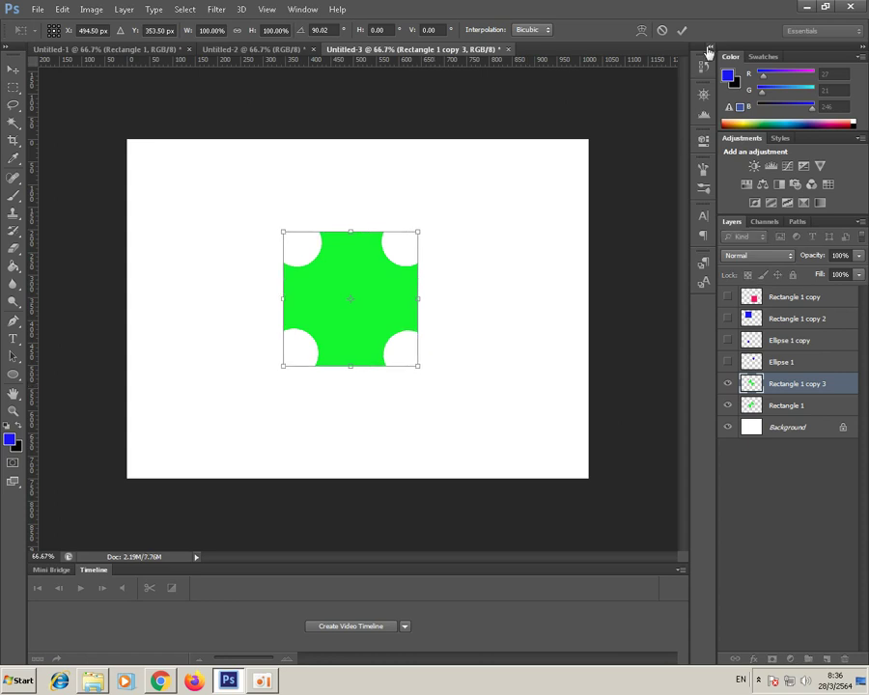
pyautogui.click(682, 30)
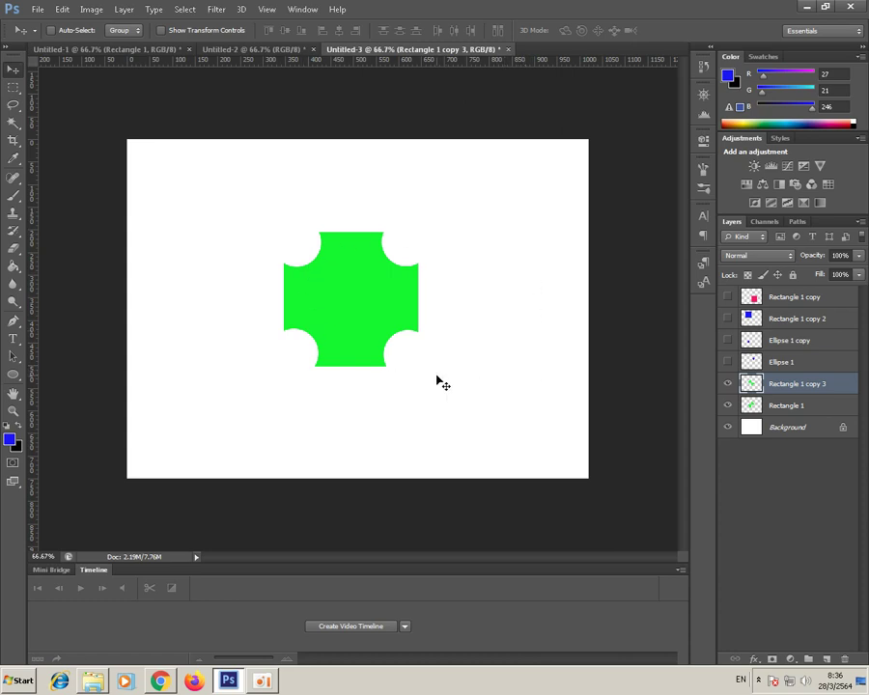
# Select both green layers and drag the notched cross near the canvas centre, without merging.
pyautogui.keyDown('ctrl'); pyautogui.click(819, 407); pyautogui.keyUp('ctrl')
pyautogui.moveTo(367, 304); pyautogui.dragTo(274, 261)
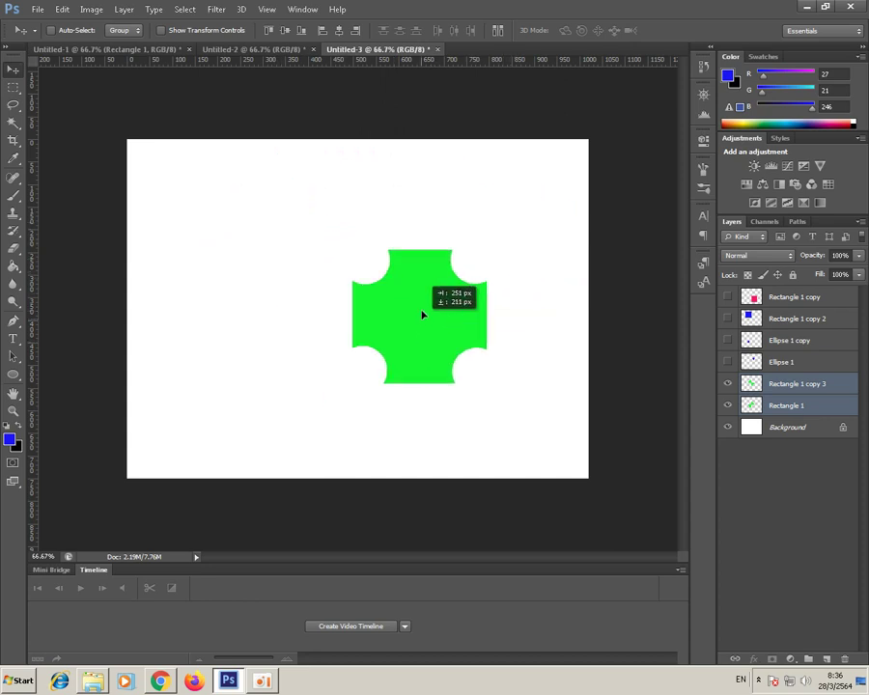
pyautogui.moveTo(274, 265); pyautogui.dragTo(359, 297)
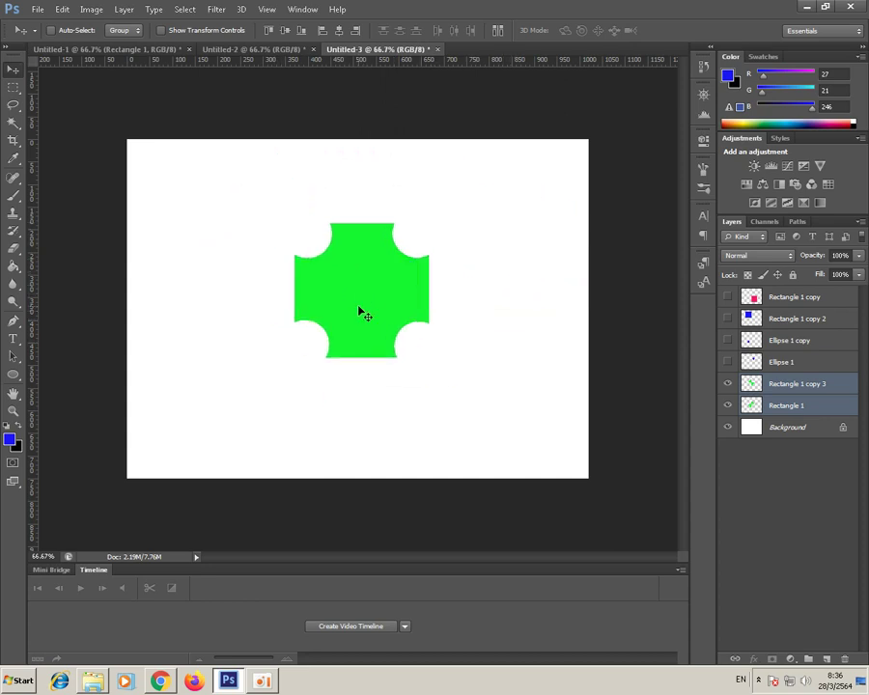
pyautogui.click(126, 10)
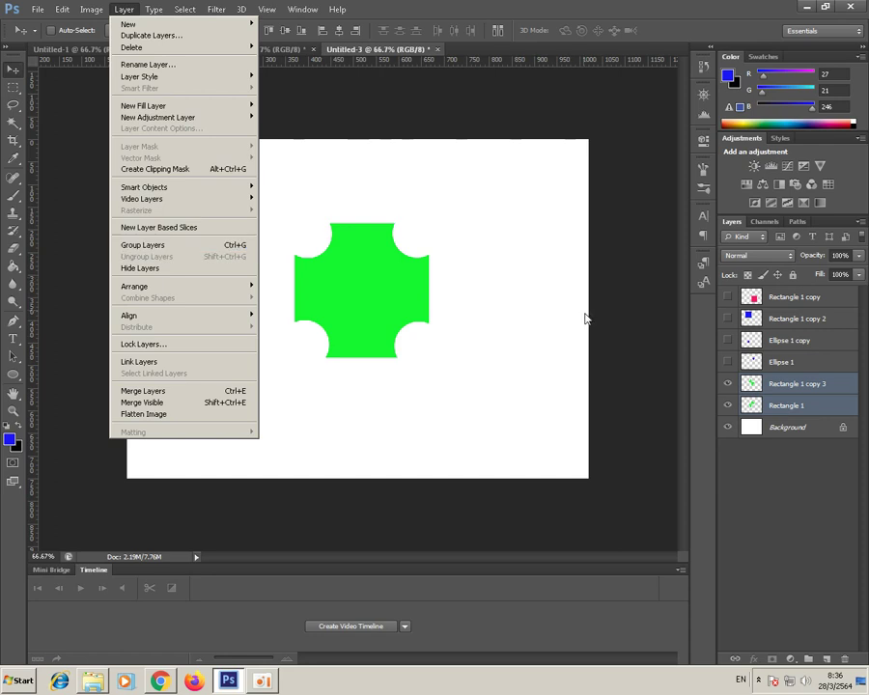
pyautogui.click(636, 342)
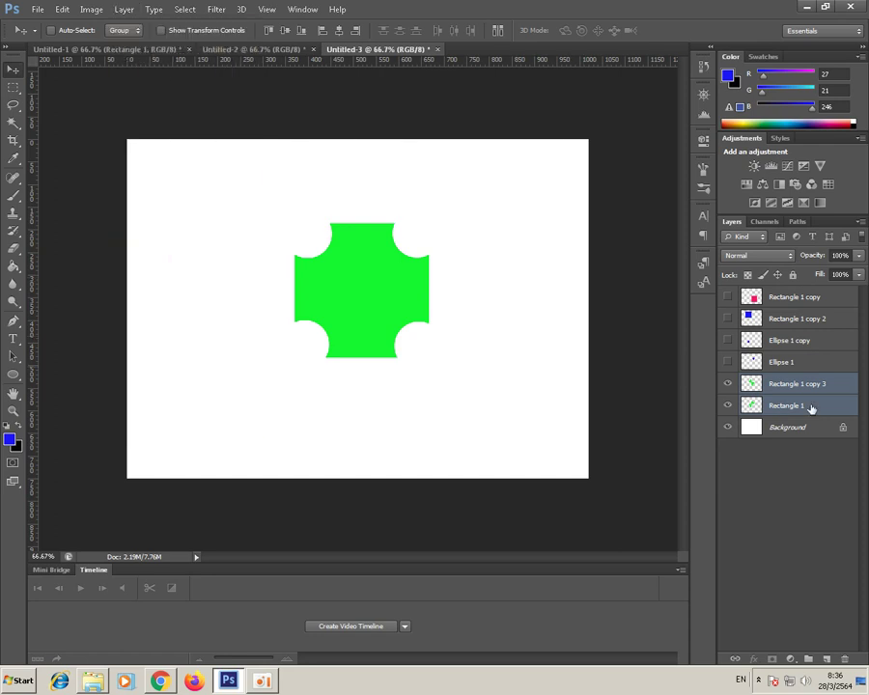
pyautogui.rightClick(811, 409)
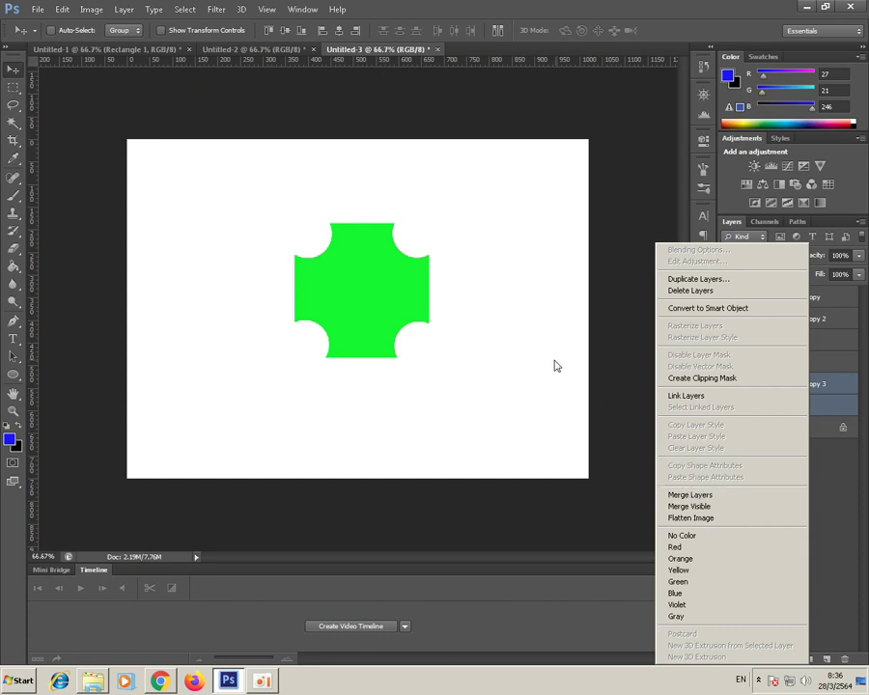
pyautogui.click(516, 363)
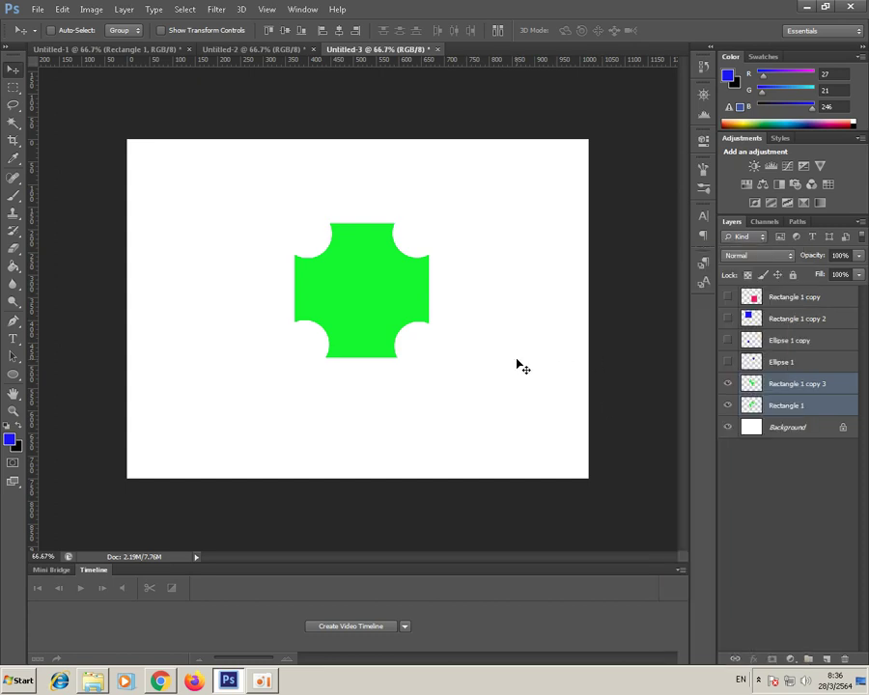